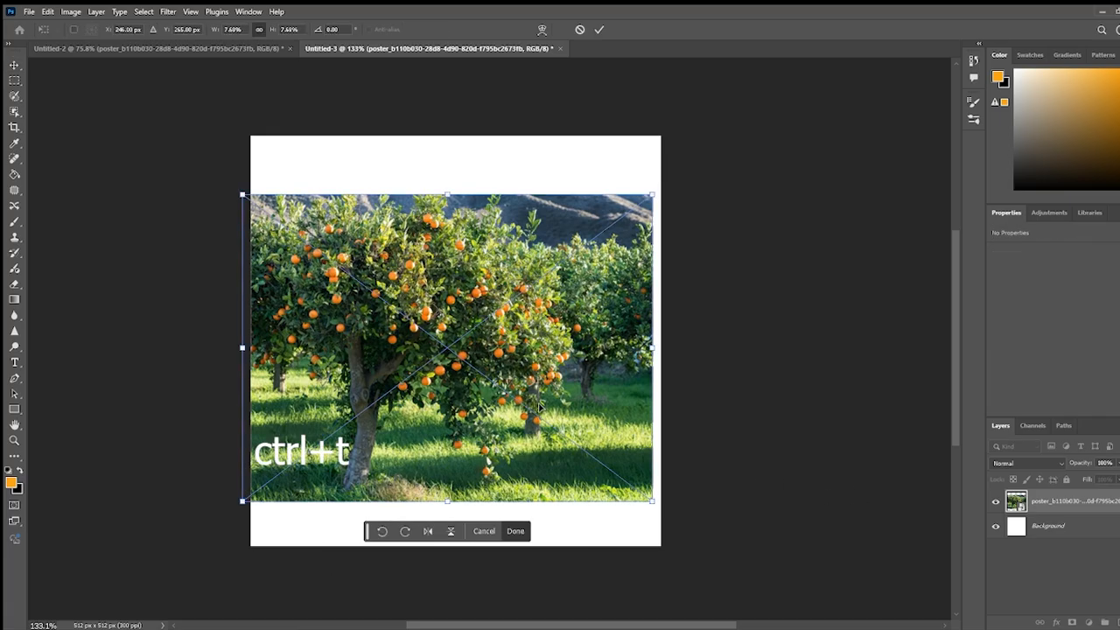
- Enlarge the orchard photo to about 760 × 570 px and reposition it so it covers the whole canvas
scroll(531, 399, "down", 1)
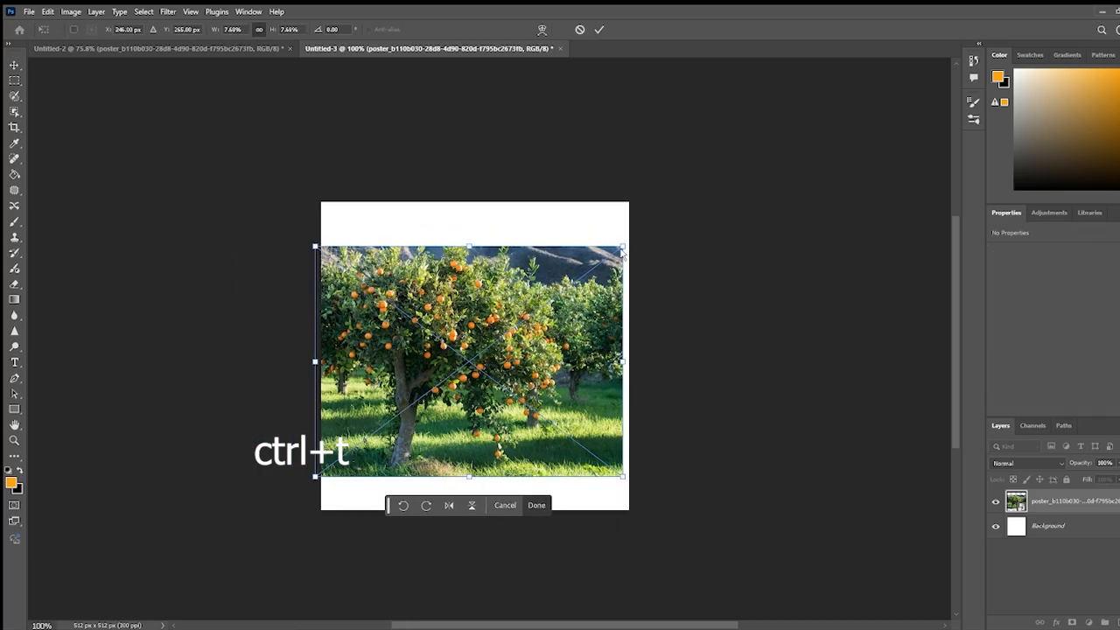
left_click_drag(622, 245, 726, 167)
left_click_drag(611, 270, 587, 305)
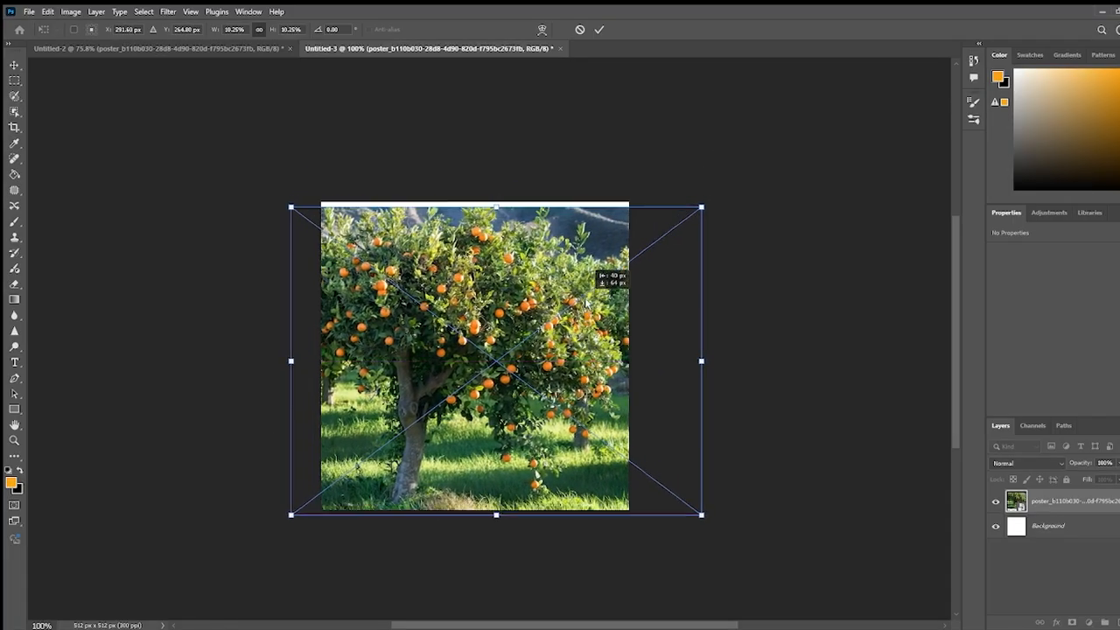
left_click_drag(707, 201, 735, 180)
left_click_drag(692, 233, 623, 226)
left_click_drag(645, 189, 601, 227)
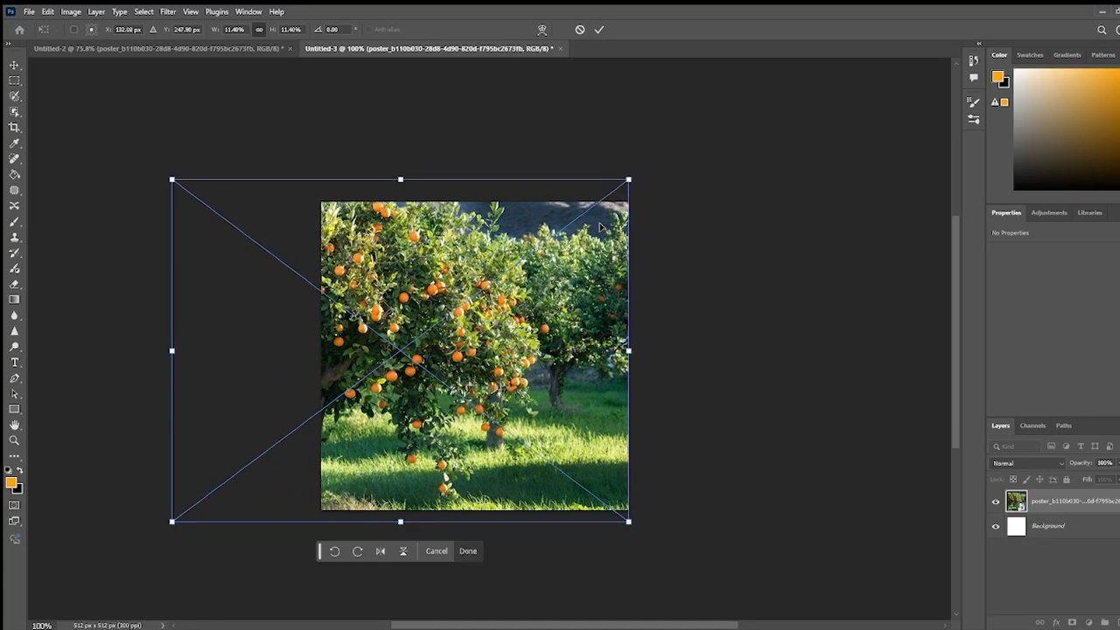
key("Return")
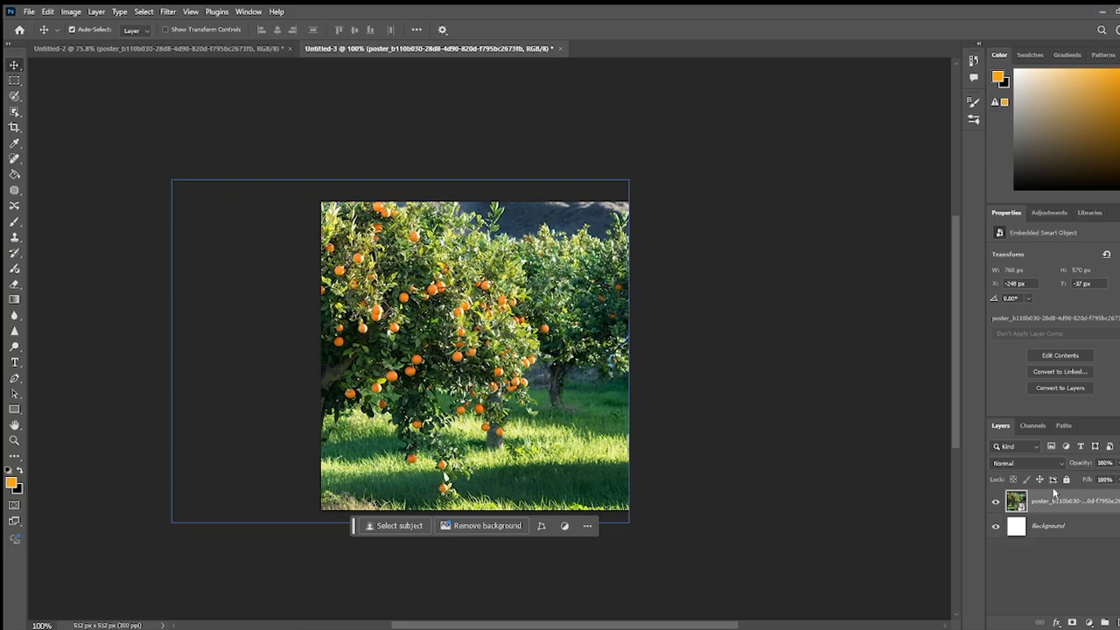
- Apply a Gaussian Blur with a radius of about 4.8 pixels to the orchard photo
left_click(167, 12)
mouse_move(176, 155)
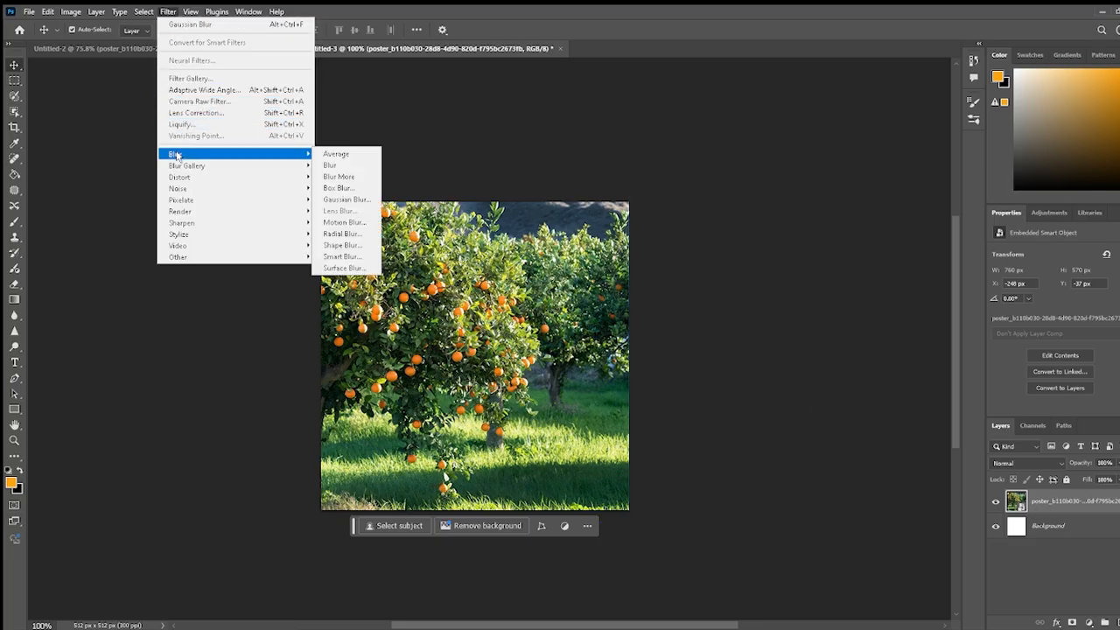
left_click(353, 201)
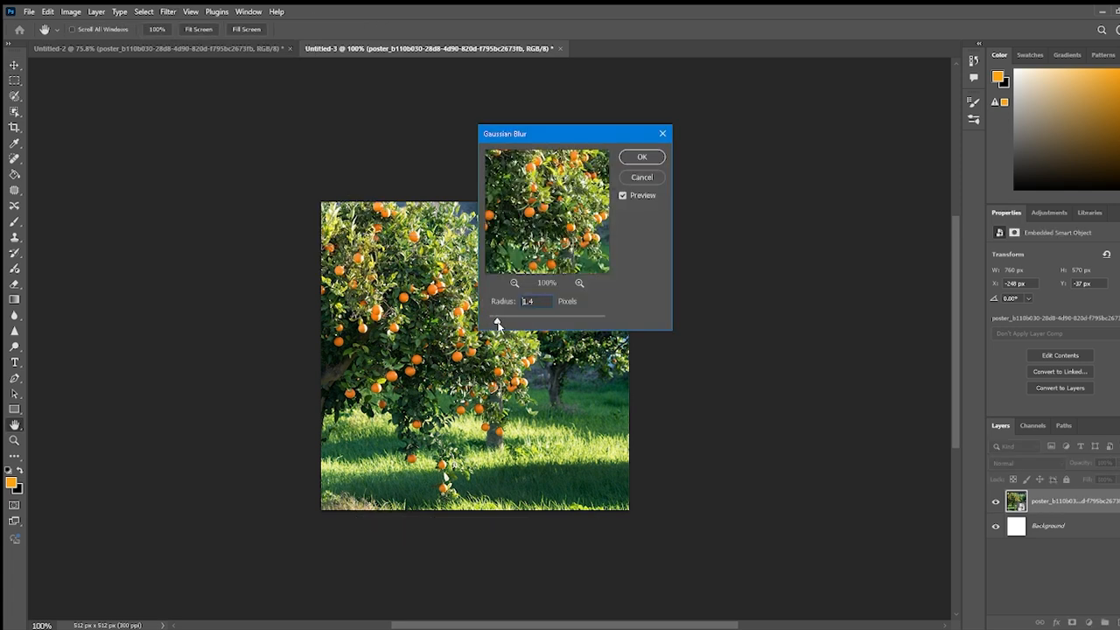
left_click_drag(504, 322, 508, 325)
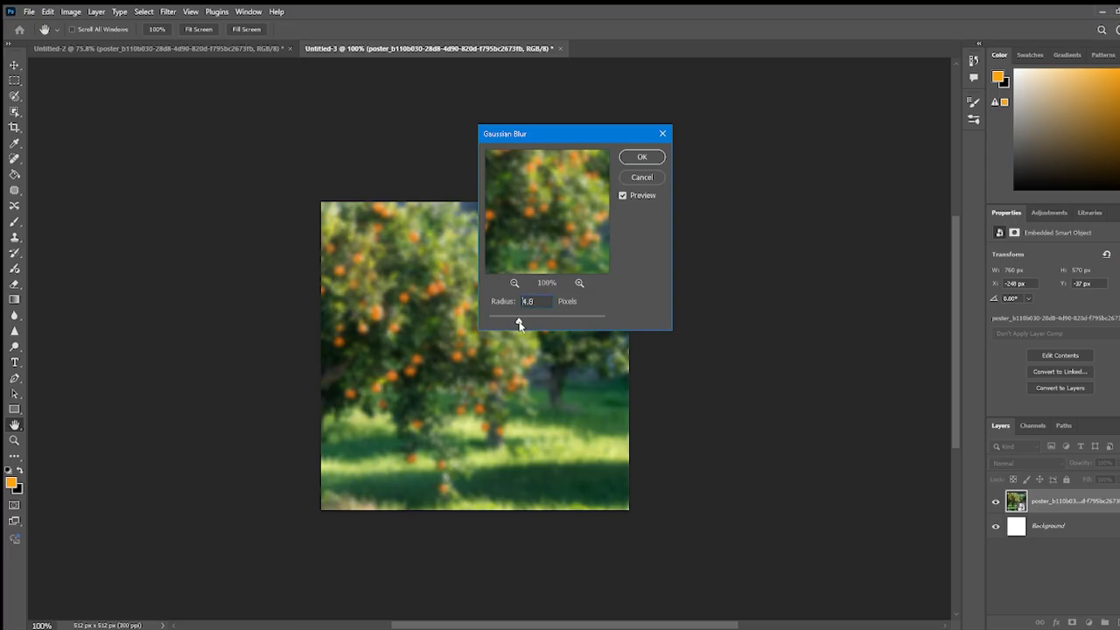
left_click_drag(521, 324, 519, 324)
left_click(644, 157)
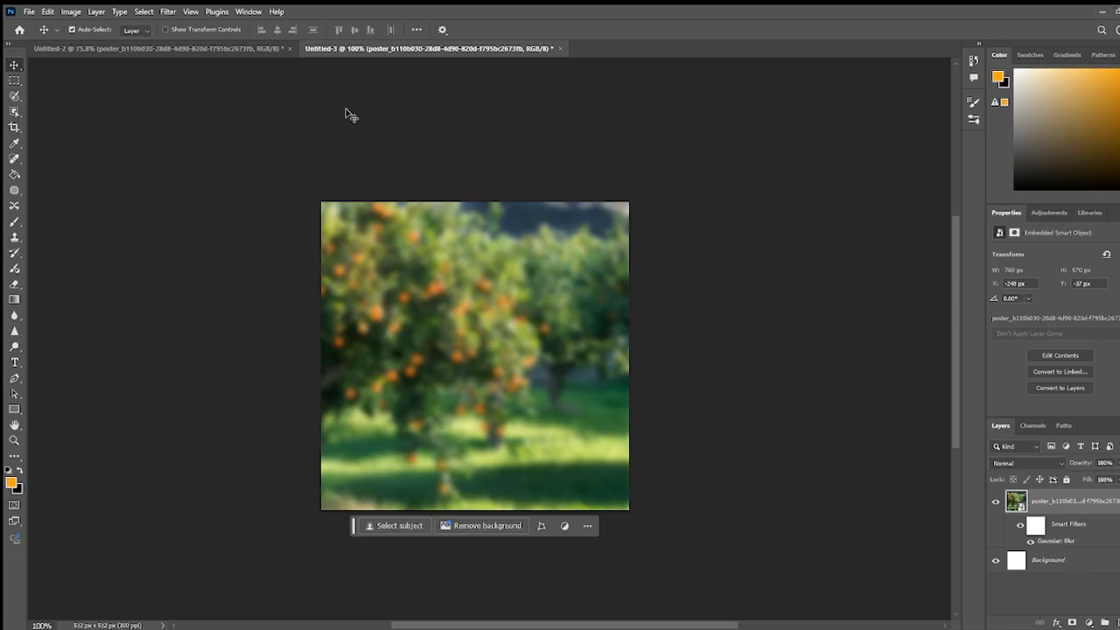
- Copy the juice bottle layer from the Untitled-2 document onto the blurred orchard in Untitled-3
left_click(201, 50)
left_click_drag(529, 378, 626, 355)
left_click(446, 468)
left_click_drag(447, 468, 355, 54)
left_click_drag(469, 368, 470, 369)
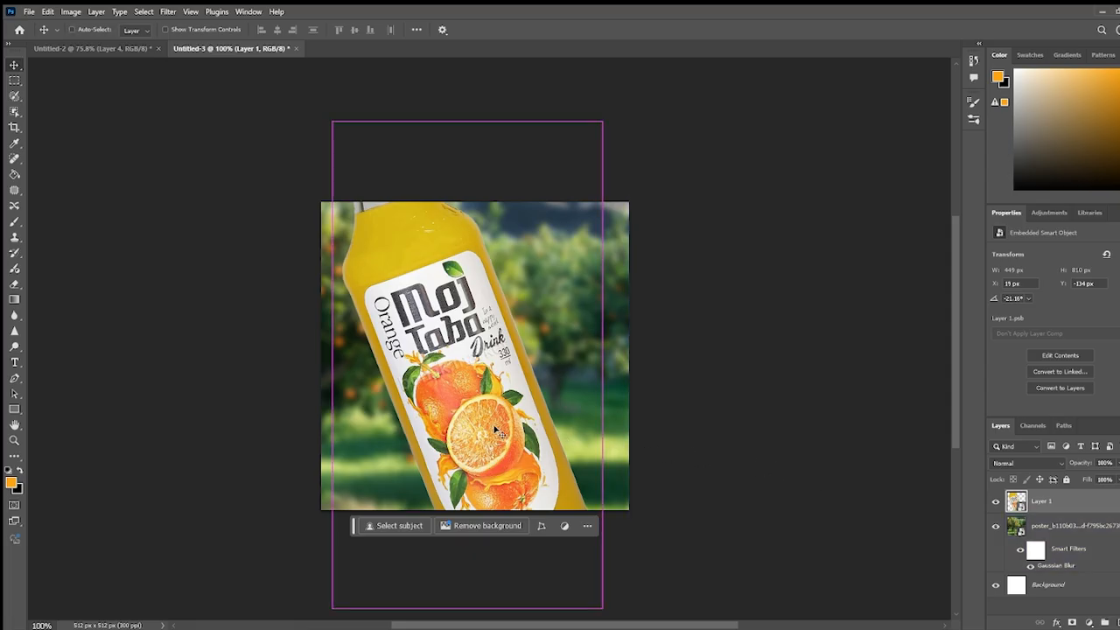
- Scale the bottle down to about 200 × 360 px, place it within the canvas and deselect it
key("ctrl+t")
scroll(495, 429, "down", 3)
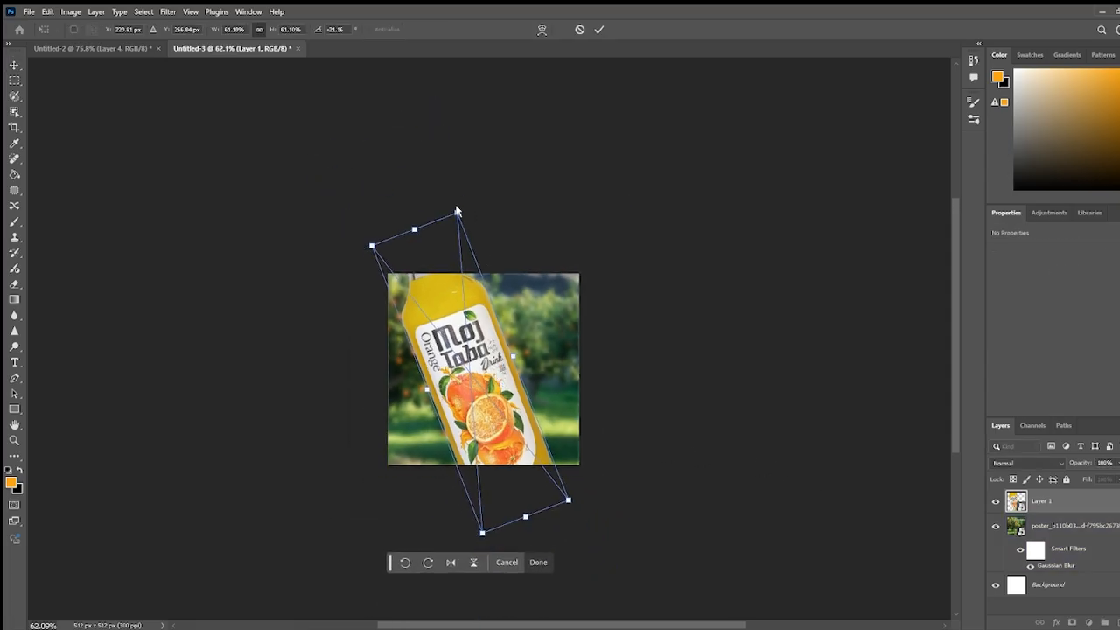
left_click_drag(461, 198, 467, 352)
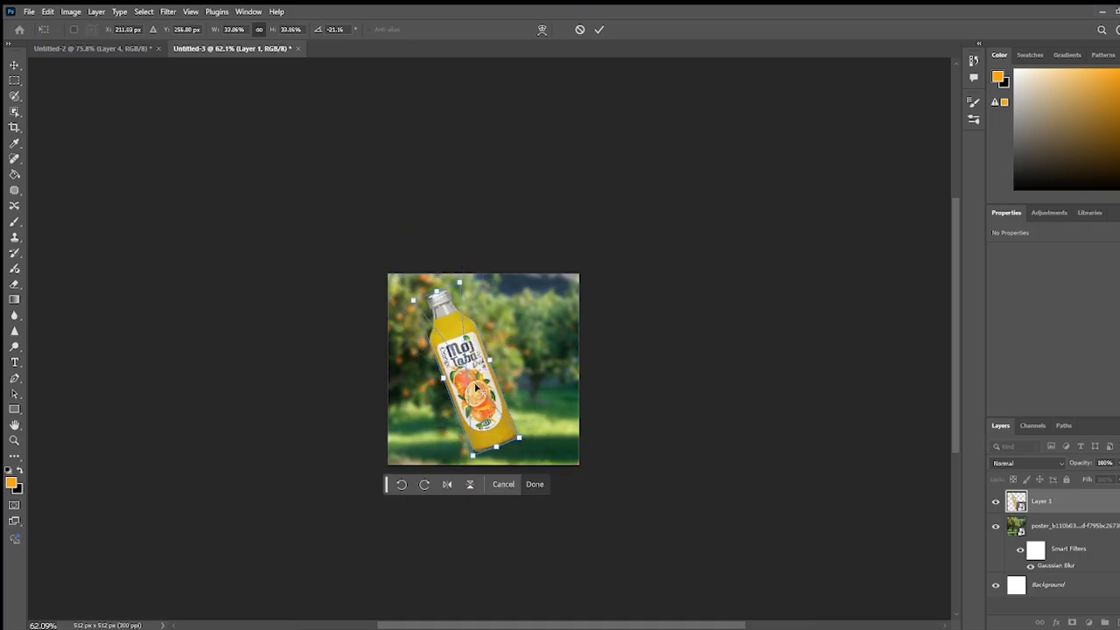
scroll(481, 391, "up", 2)
left_click_drag(540, 463, 495, 435)
key("Return")
left_click(776, 426)
- Add a new empty layer directly above the bottle layer
scroll(601, 419, "down", 4)
scroll(600, 418, "up", 5)
scroll(600, 418, "down", 4)
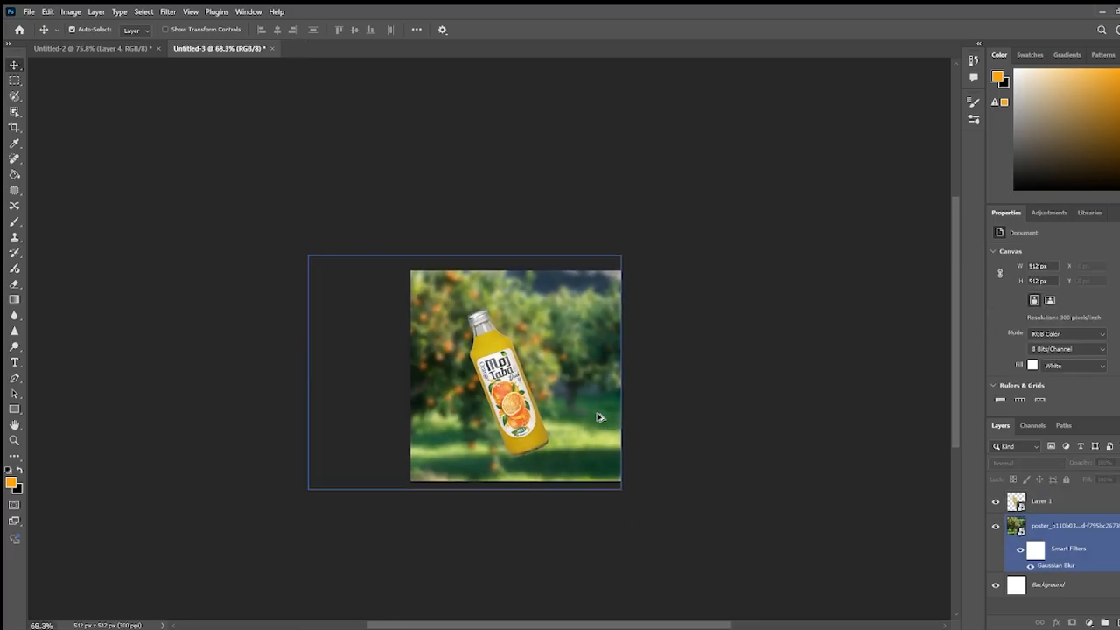
left_click_drag(618, 408, 520, 406)
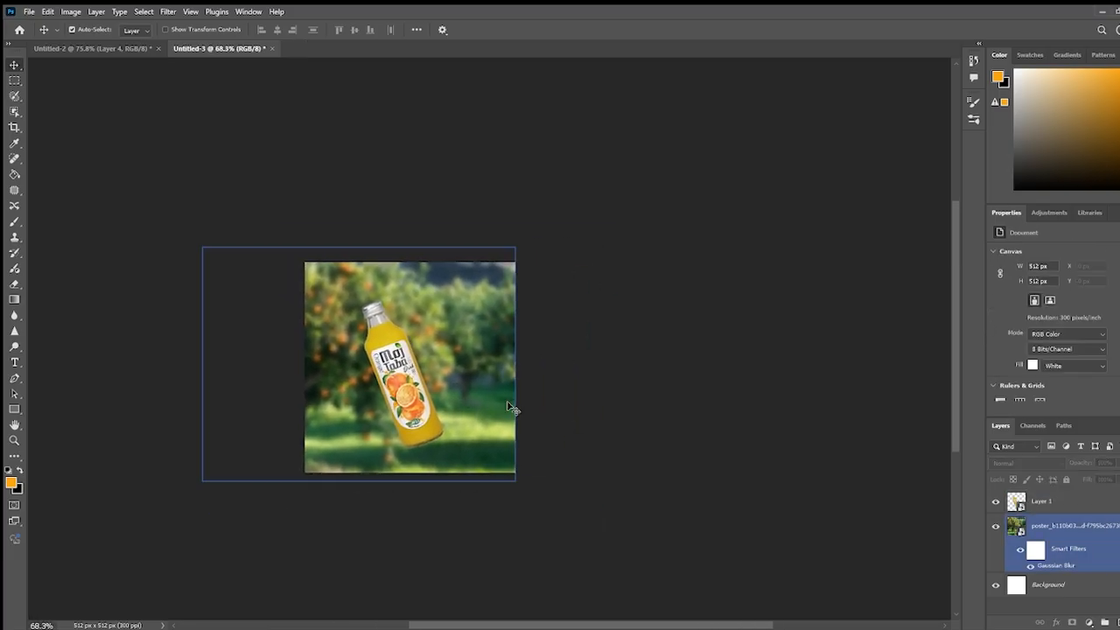
left_click(425, 429)
scroll(425, 429, "up", 1)
scroll(426, 429, "down", 1)
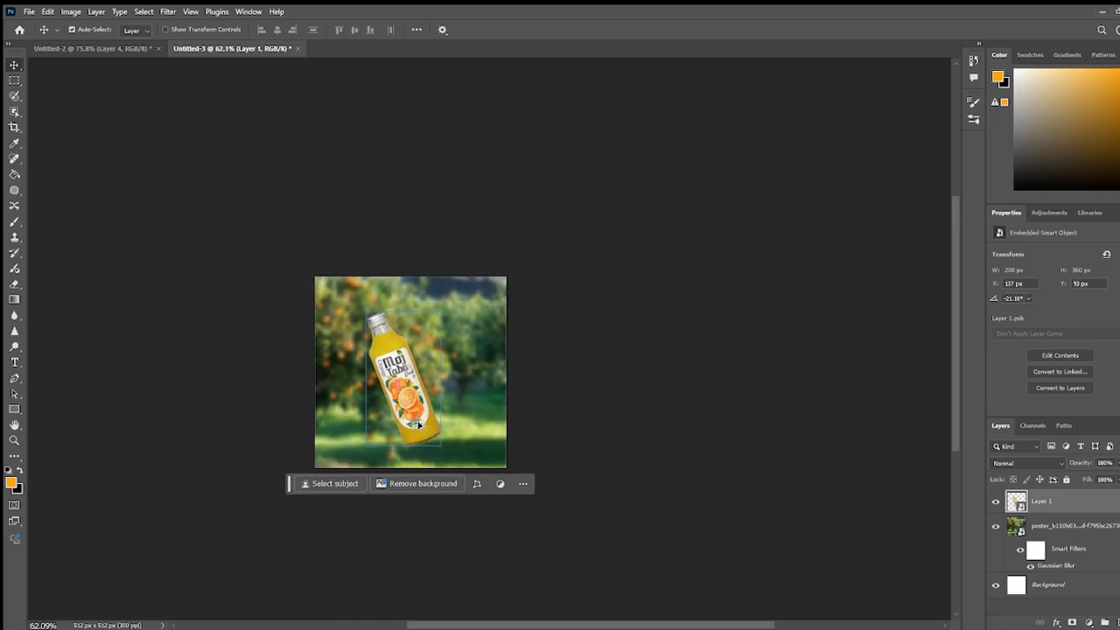
scroll(425, 429, "up", 1)
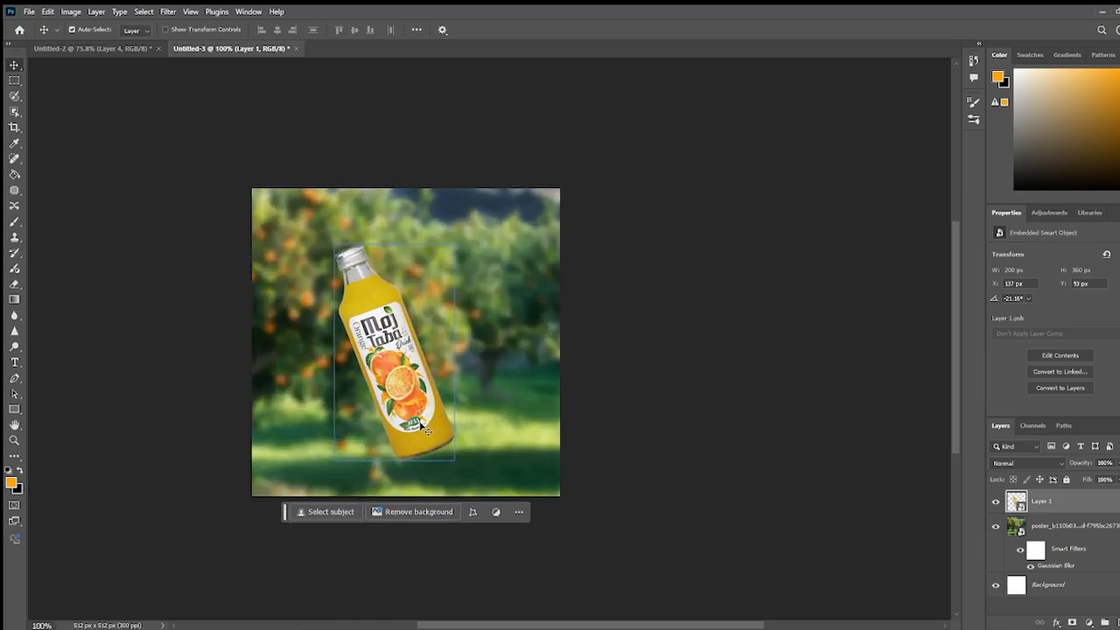
key("ctrl+shift+alt+n")
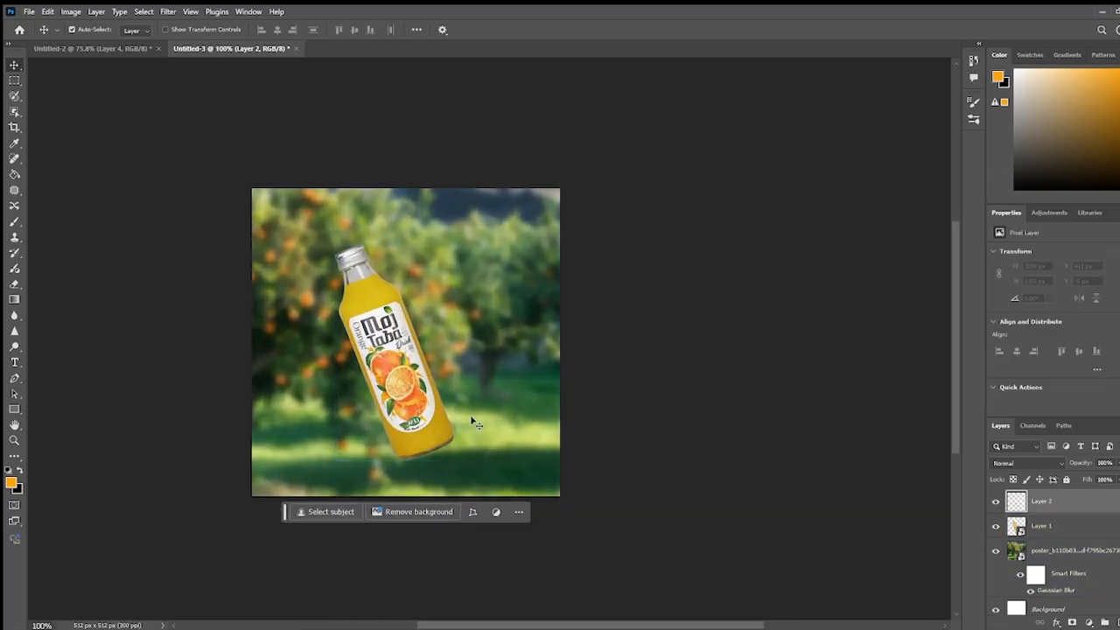
- Set up a Soft Round brush at 56 px with 0% hardness and make black the foreground colour
left_click(13, 223)
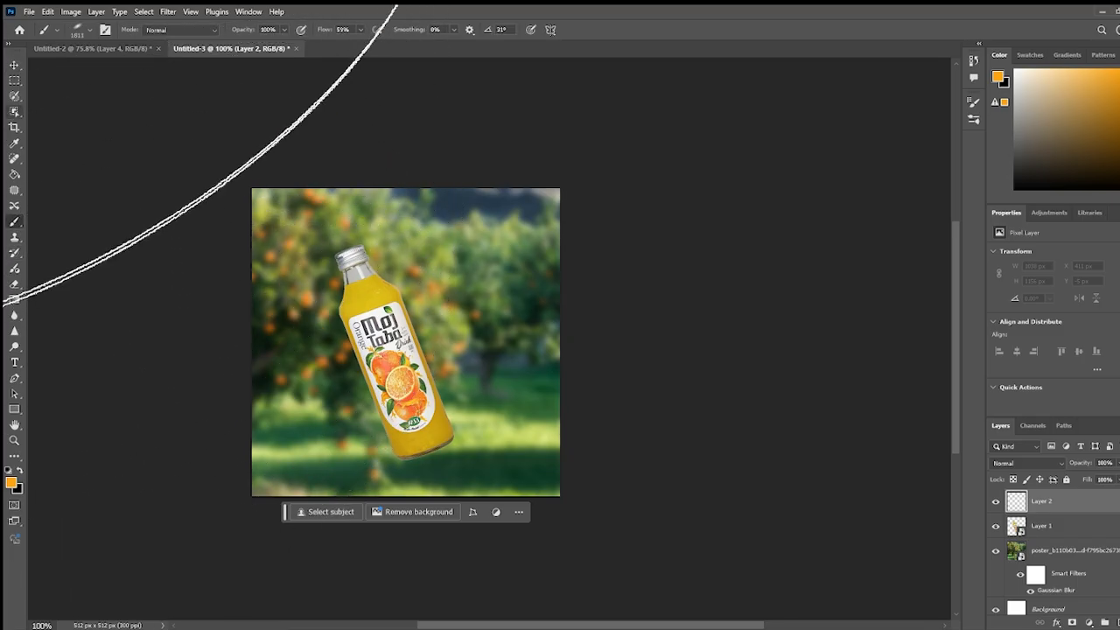
left_click(77, 30)
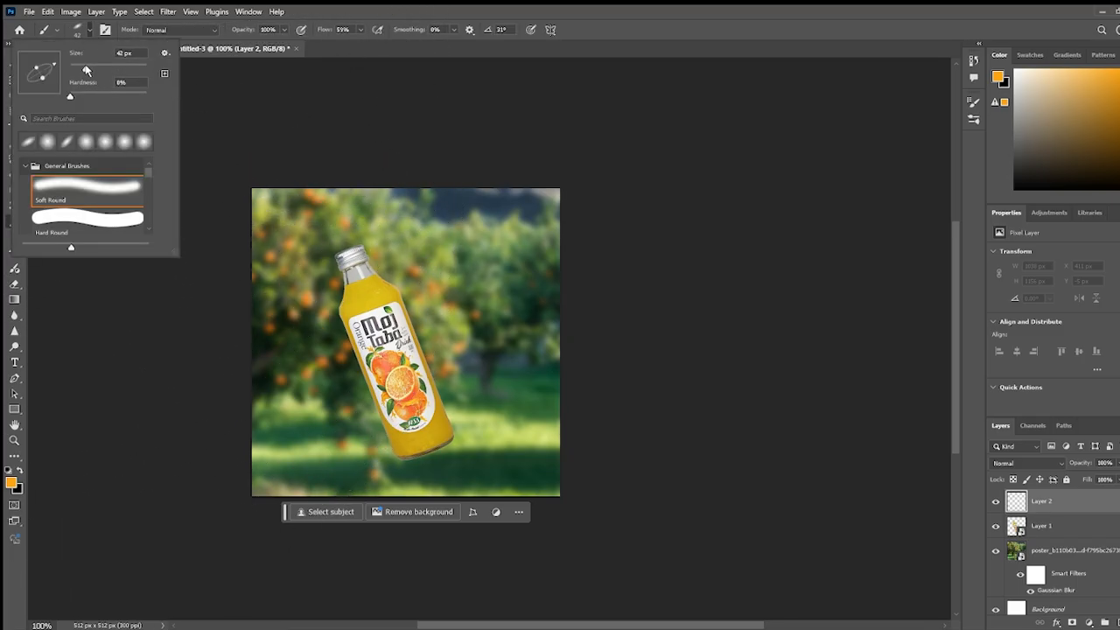
left_click(40, 183)
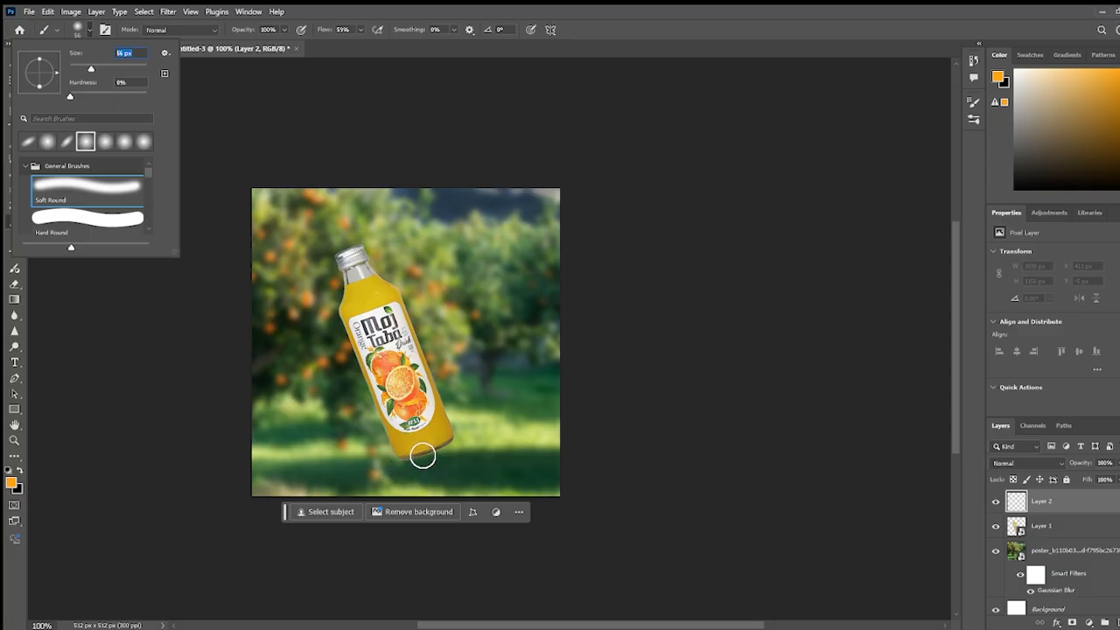
left_click(77, 32)
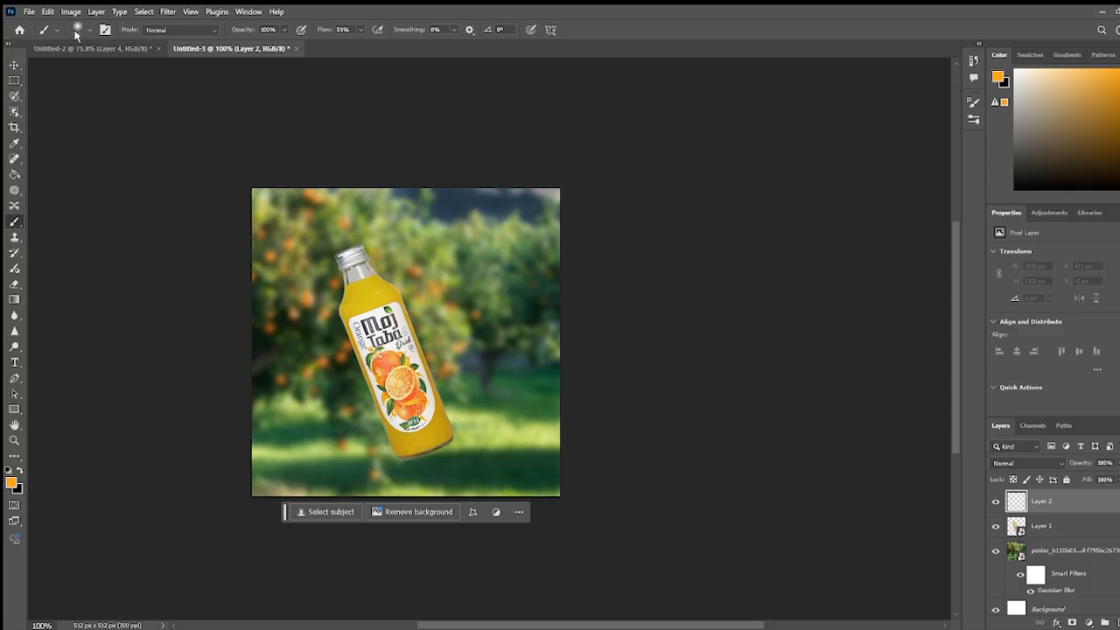
left_click(20, 472)
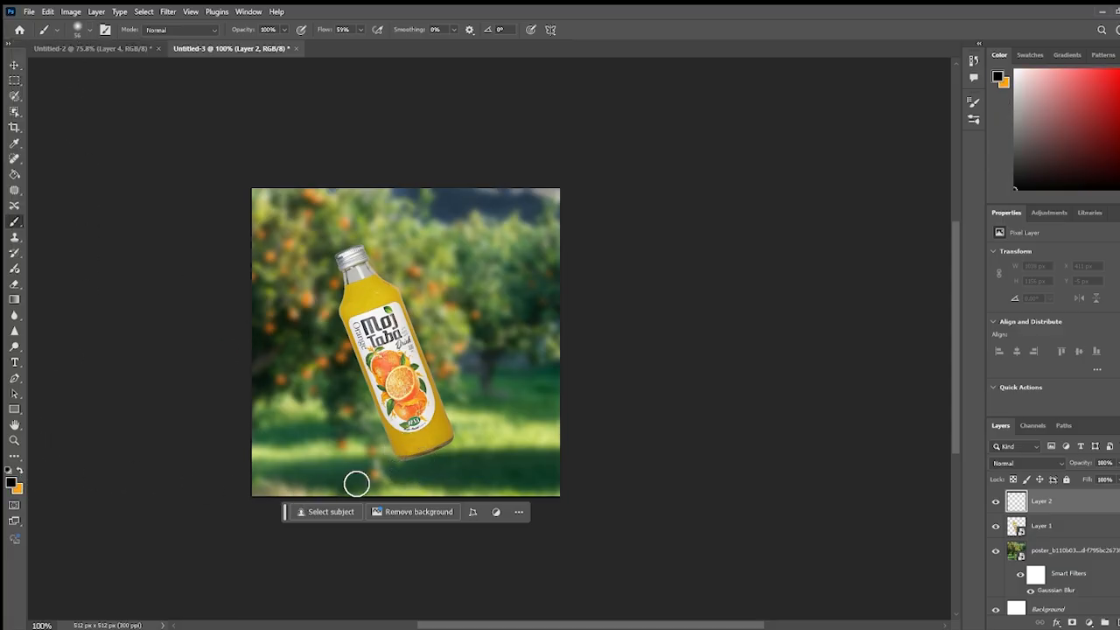
- Paint a soft black dab under the bottle's base and stretch it into a flat shadow about 261 × 43 px
left_click(426, 462)
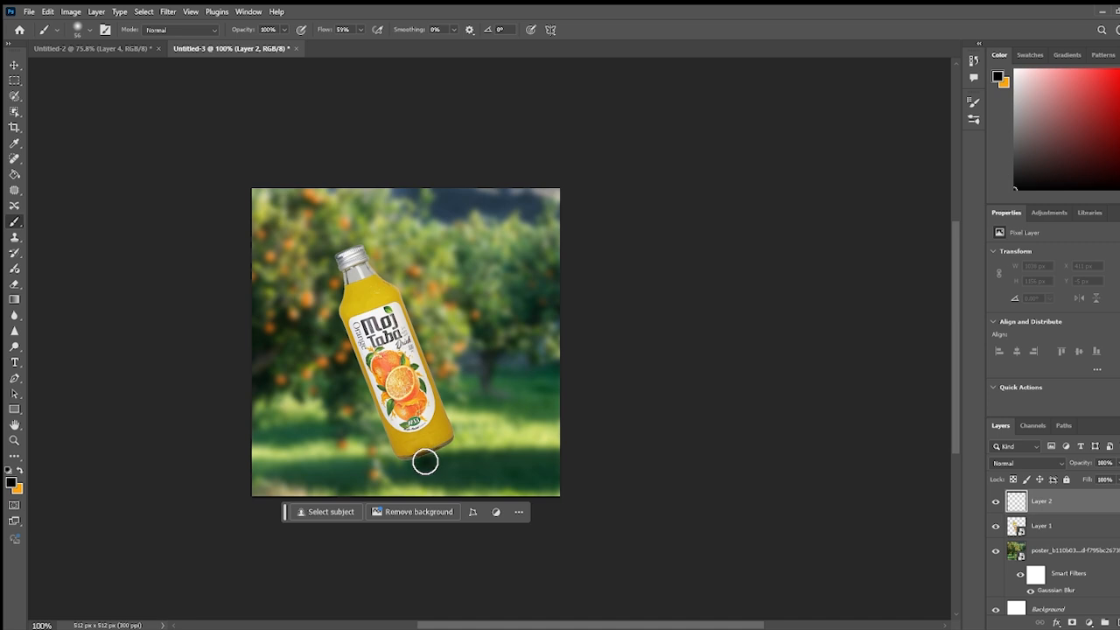
key("ctrl+t")
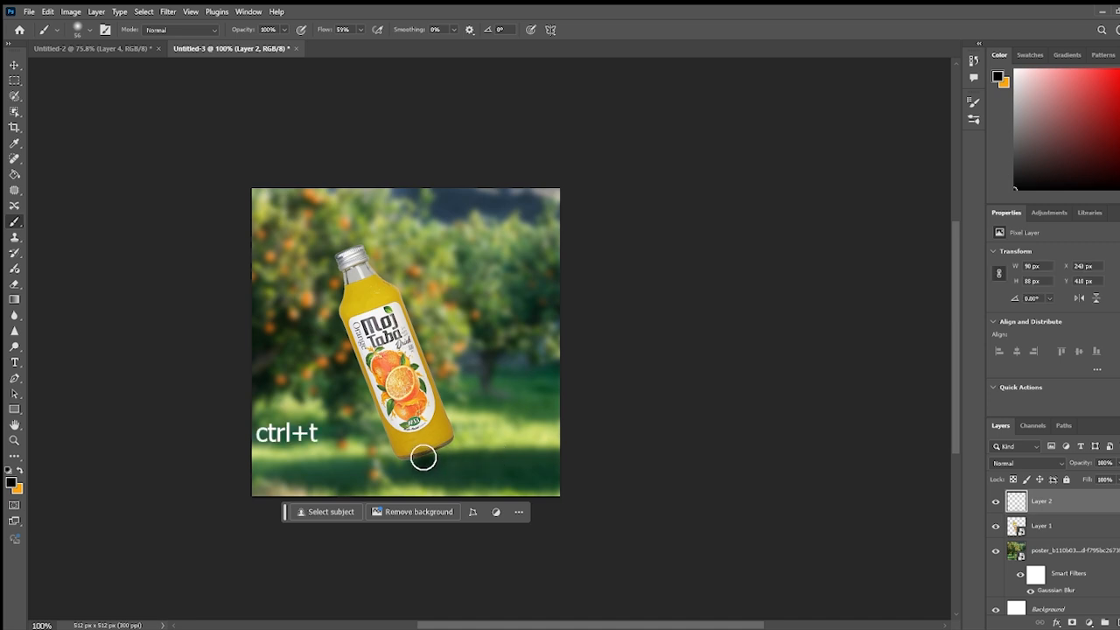
scroll(425, 484, "up", 3)
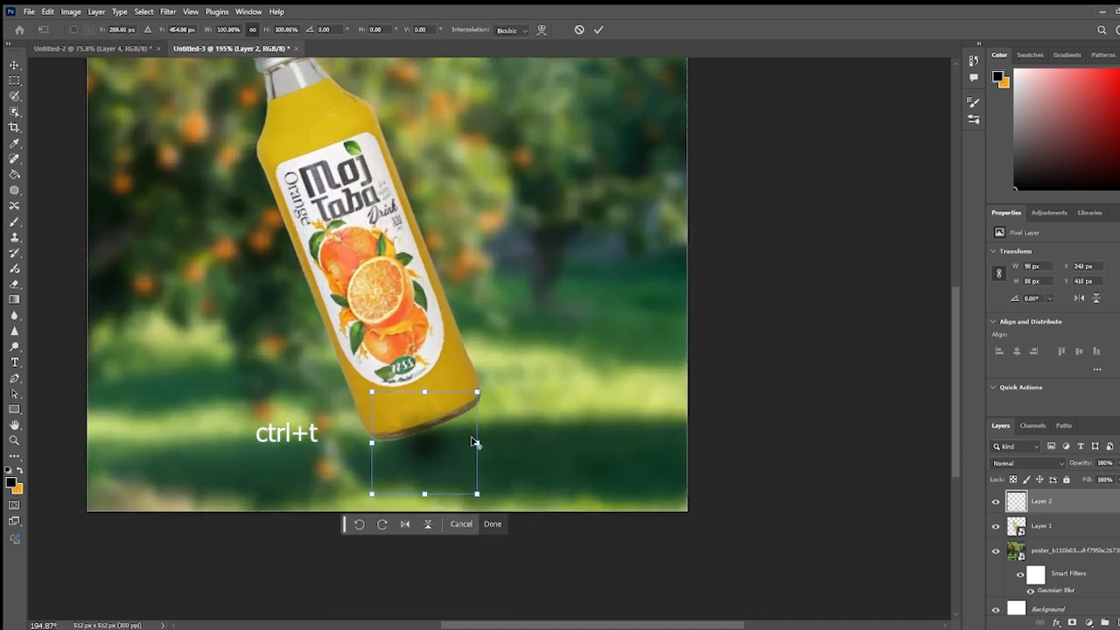
left_click_drag(475, 438, 702, 440)
left_click_drag(536, 402, 458, 435)
- Place the shadow layer beneath the bottle layer and shift the shadow slightly under the bottle's base
left_click_drag(1038, 510, 1038, 538)
key("b")
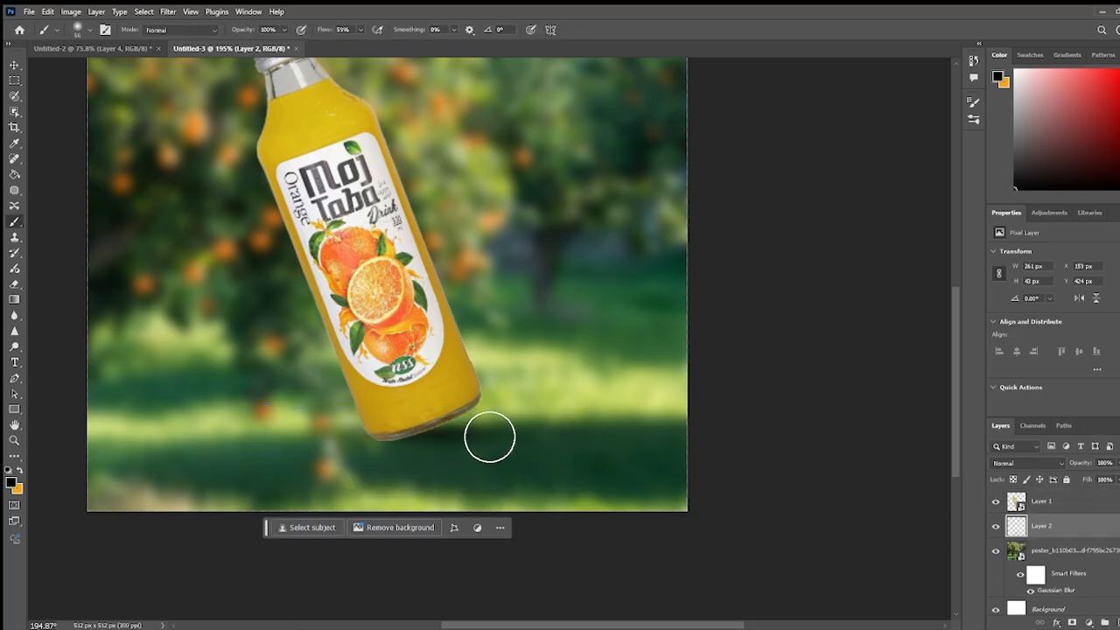
key("v")
mouse_move(488, 442)
left_mouse_down()
mouse_move(456, 444)
mouse_move(466, 442)
left_mouse_up()
left_click(739, 454)
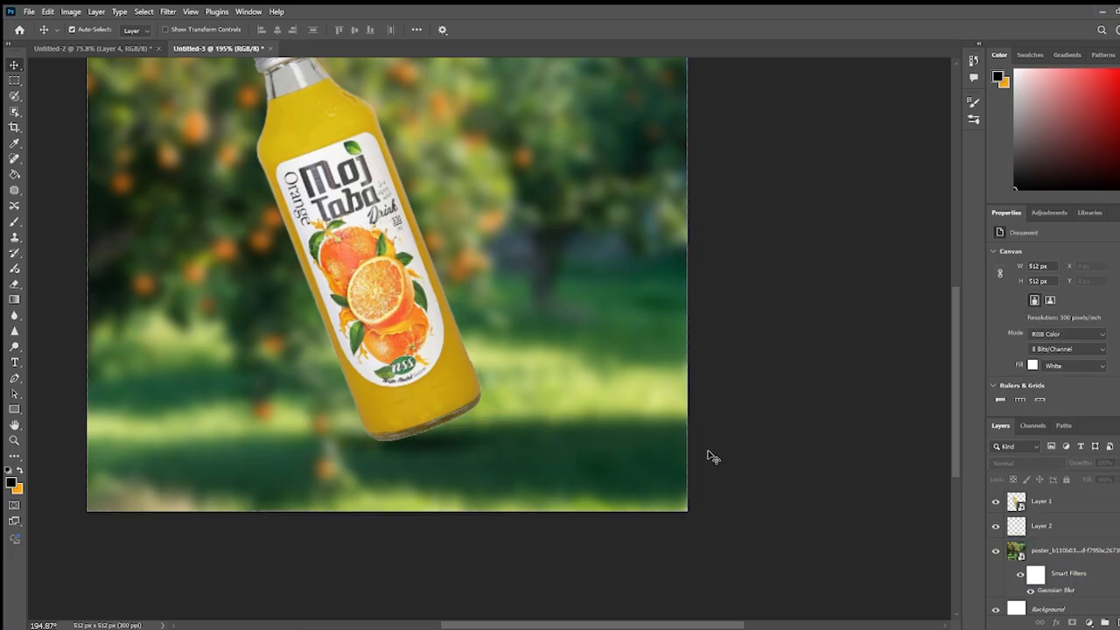
- Copy the orange cluster from the Untitled-2 document into Untitled-3 and place it around the bottle's base
scroll(648, 453, "down", 9)
left_click_drag(604, 385, 567, 394)
left_click(115, 49)
left_click_drag(518, 384, 575, 382)
left_click(528, 358)
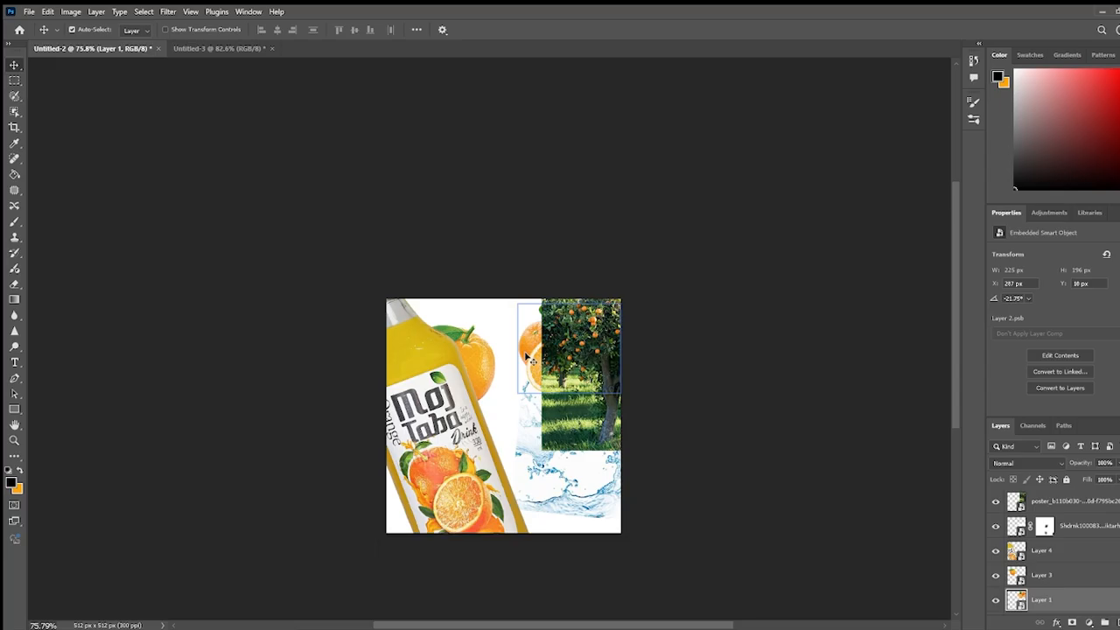
left_click(224, 49)
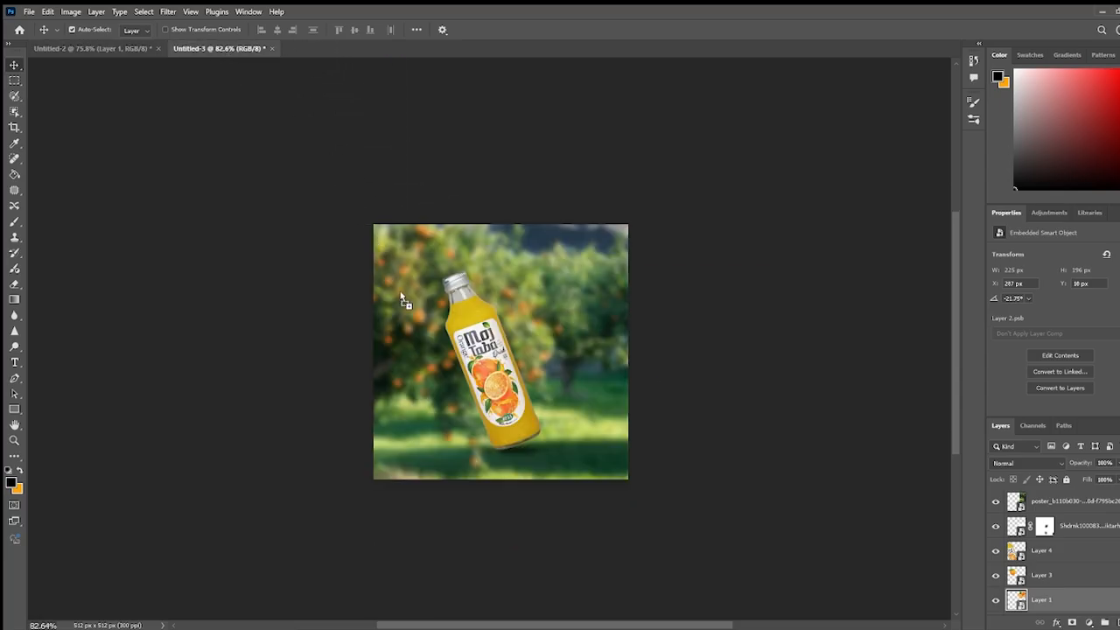
left_click_drag(485, 410, 508, 412)
- Move the oranges layer below the shadow layer so the fruit sits behind the bottle
scroll(507, 409, "up", 3)
left_click(1041, 519)
left_click_drag(1042, 514, 1041, 562)
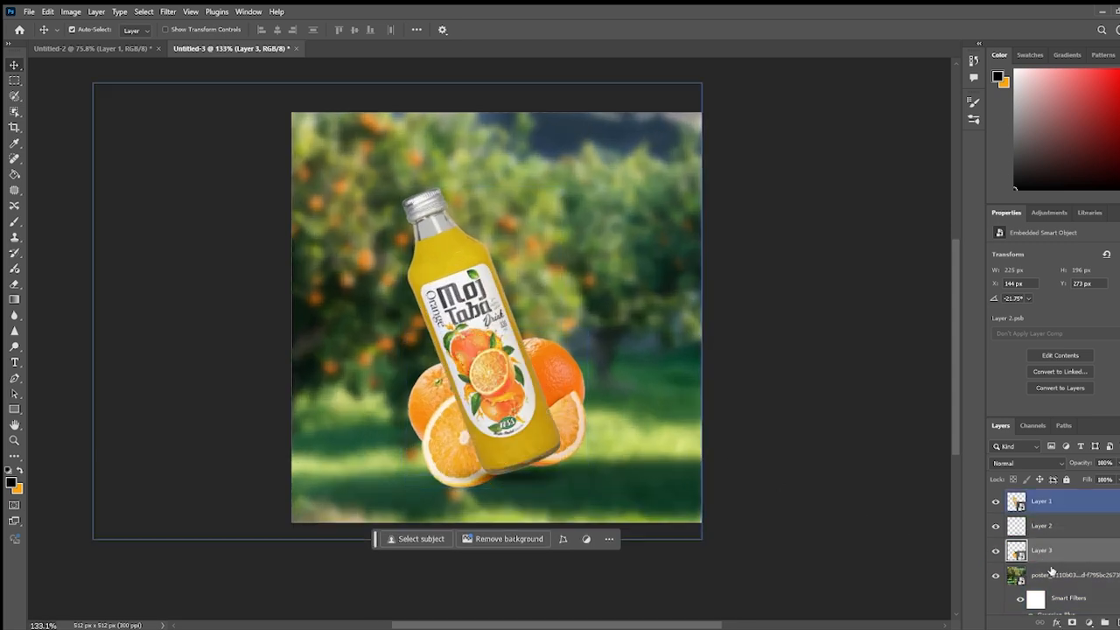
left_click(858, 491)
- Rotate the oranges to about -23° and nudge them into place behind the bottle's lower half
left_click_drag(576, 409, 576, 397)
key("ctrl+t")
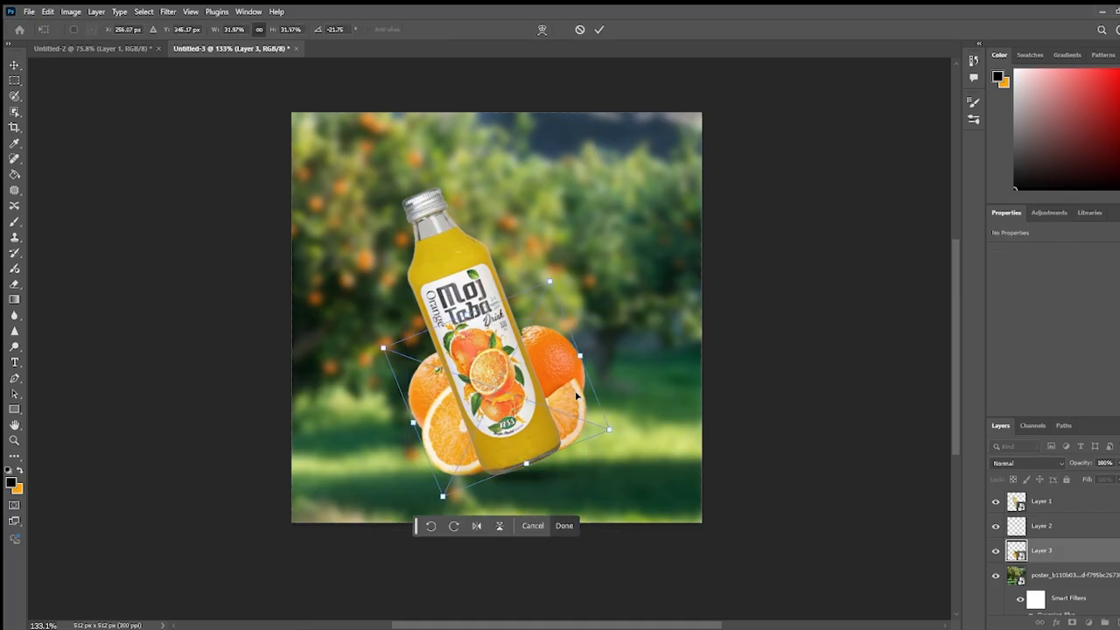
left_click_drag(624, 438, 599, 427)
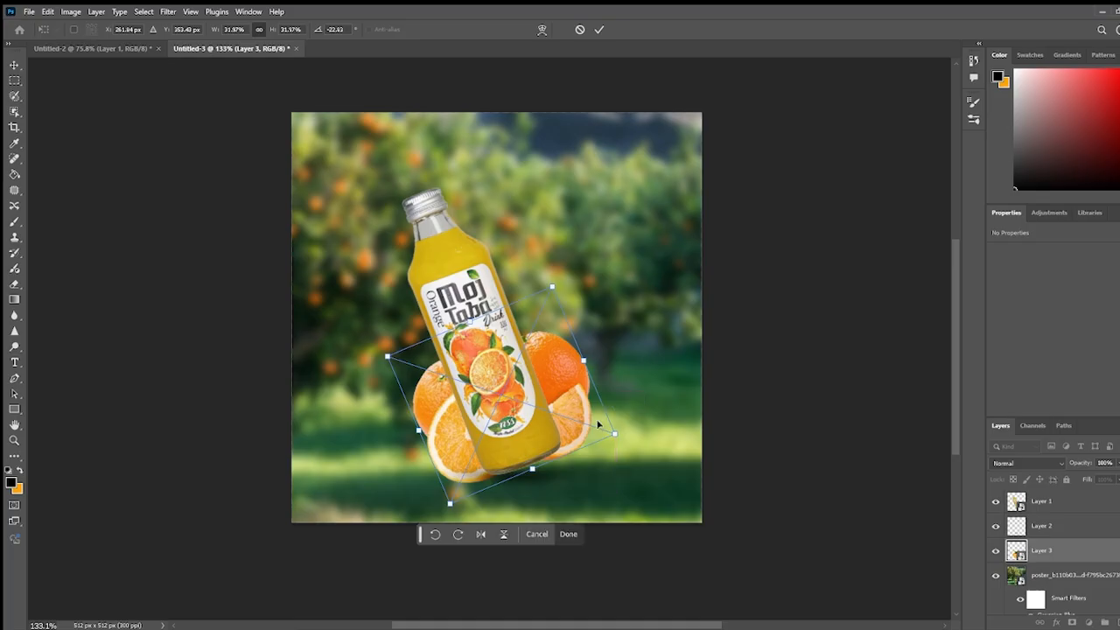
key("Return")
left_click(788, 450)
scroll(786, 449, "down", 7)
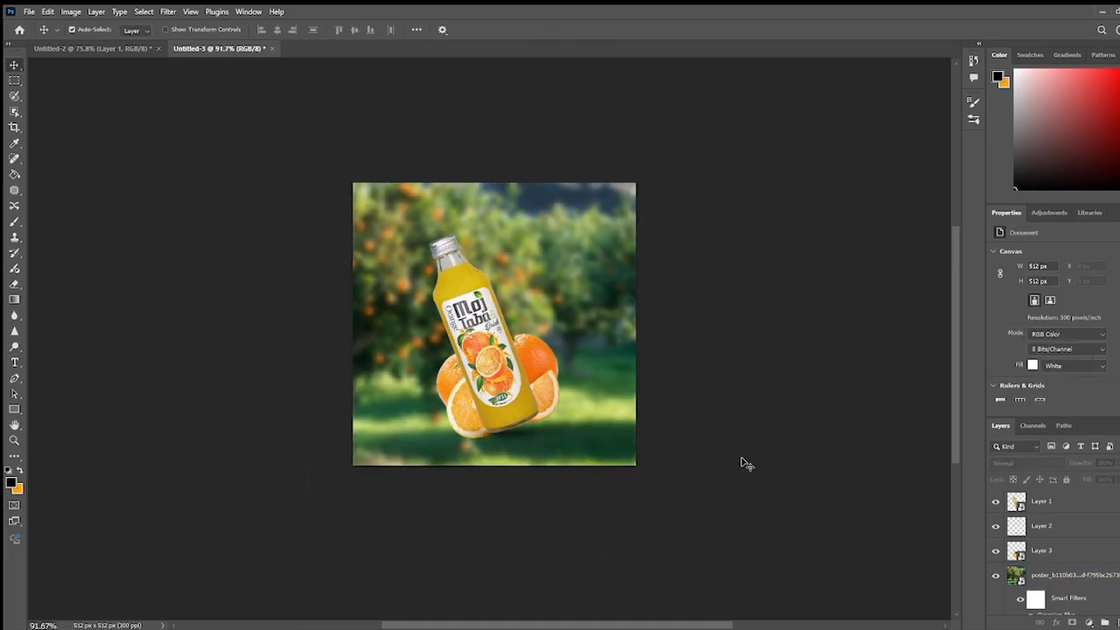
- Add a new empty layer directly above the blurred orchard photo and activate the Brush tool for it
scroll(589, 452, "up", 4)
left_click(570, 435)
scroll(568, 428, "up", 2)
left_click(518, 353)
left_click_drag(514, 355, 531, 401)
left_click(687, 417)
left_click(1085, 559)
left_click(1069, 573)
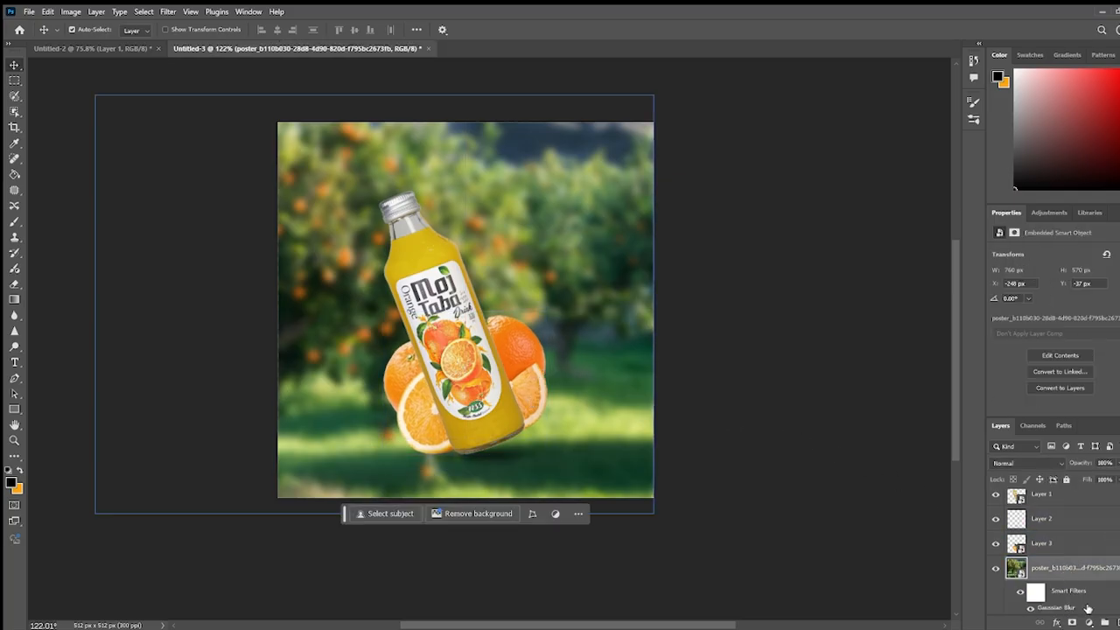
left_click(1119, 623)
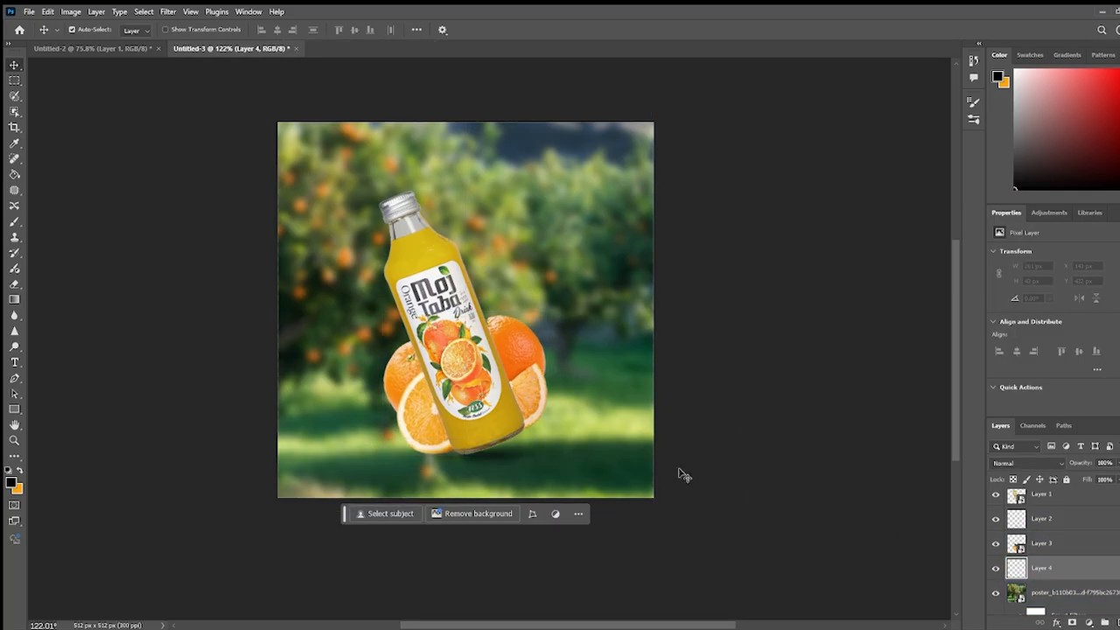
left_click(14, 223)
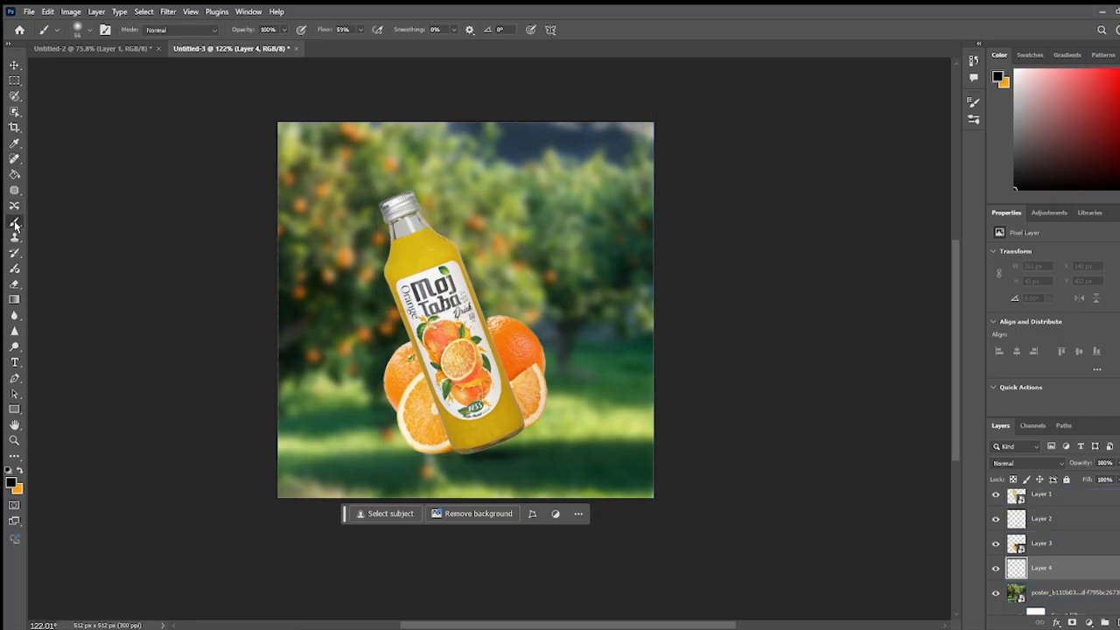
- Paint a soft black dab beneath the left orange slice and flatten it into a ground shadow about 28 px high
left_click(431, 459)
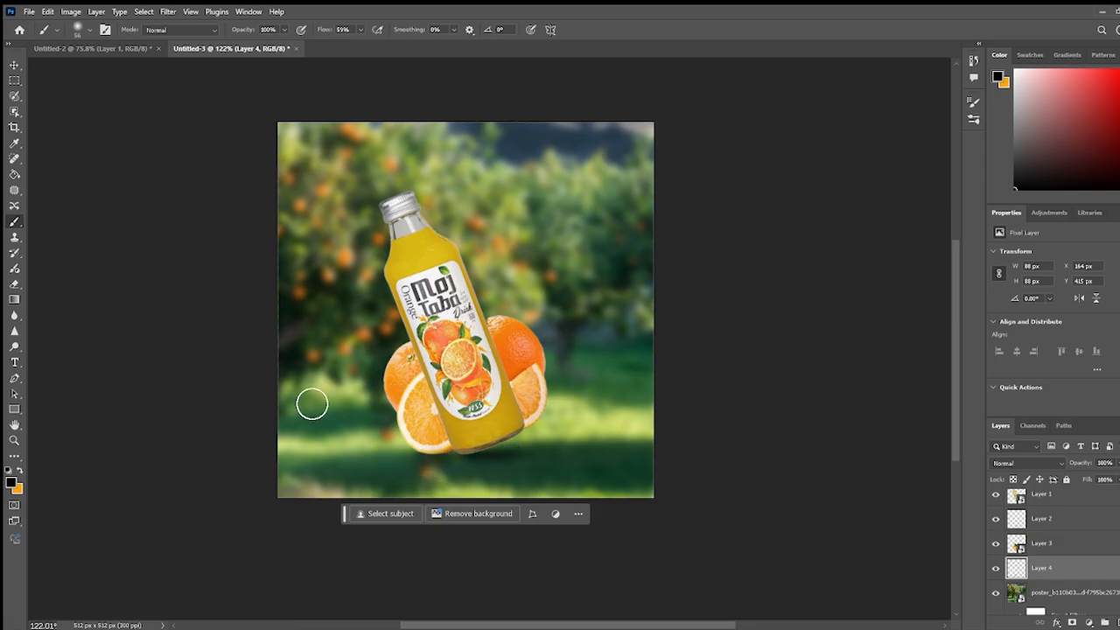
key("ctrl+t")
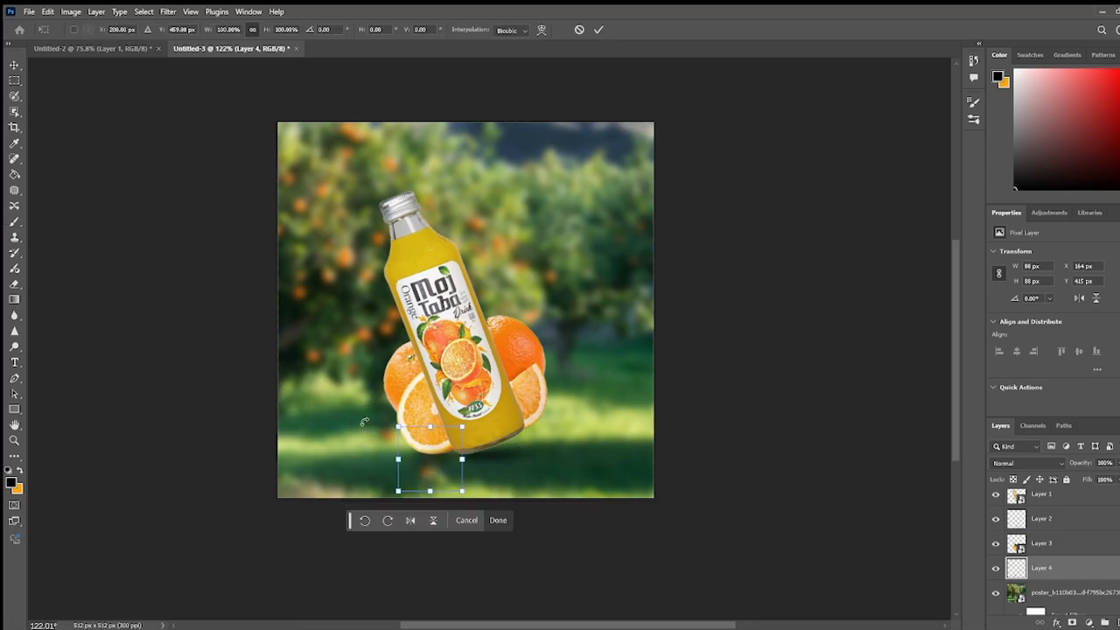
left_click_drag(430, 427, 369, 456)
key("Return")
key("b")
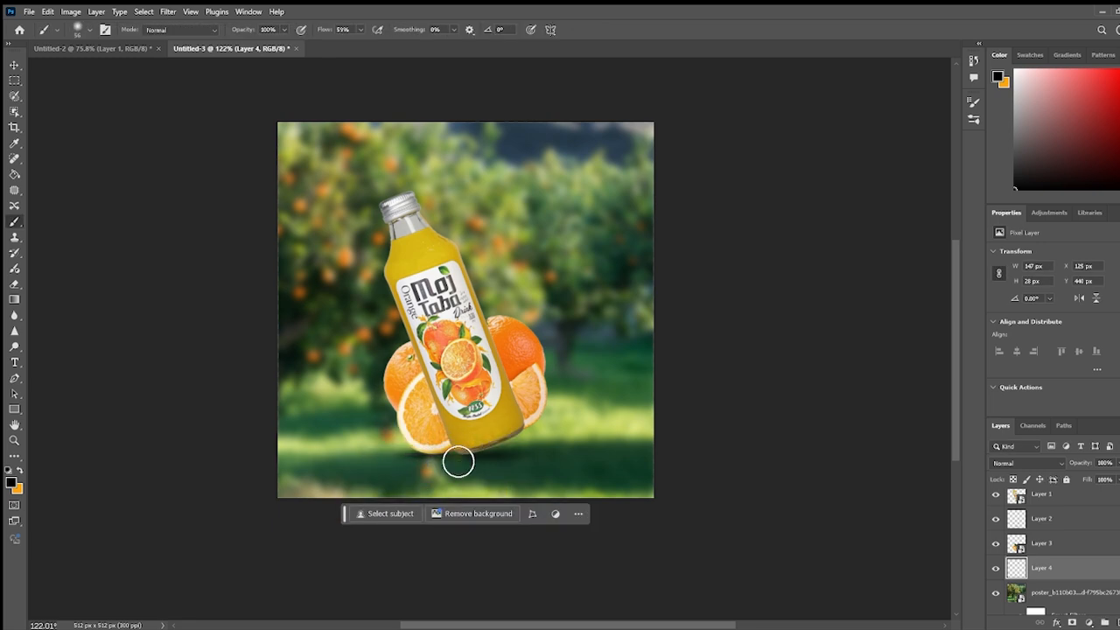
key("v")
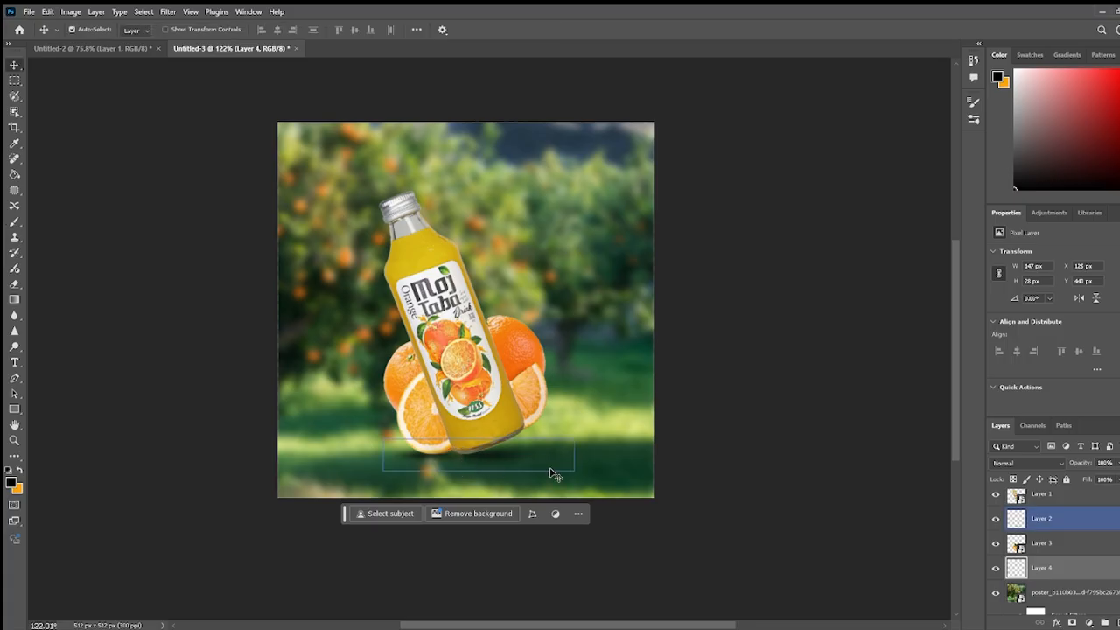
- Add a new layer above the first orange shadow and paint a soft black dab under the right orange slice
left_click(1119, 623)
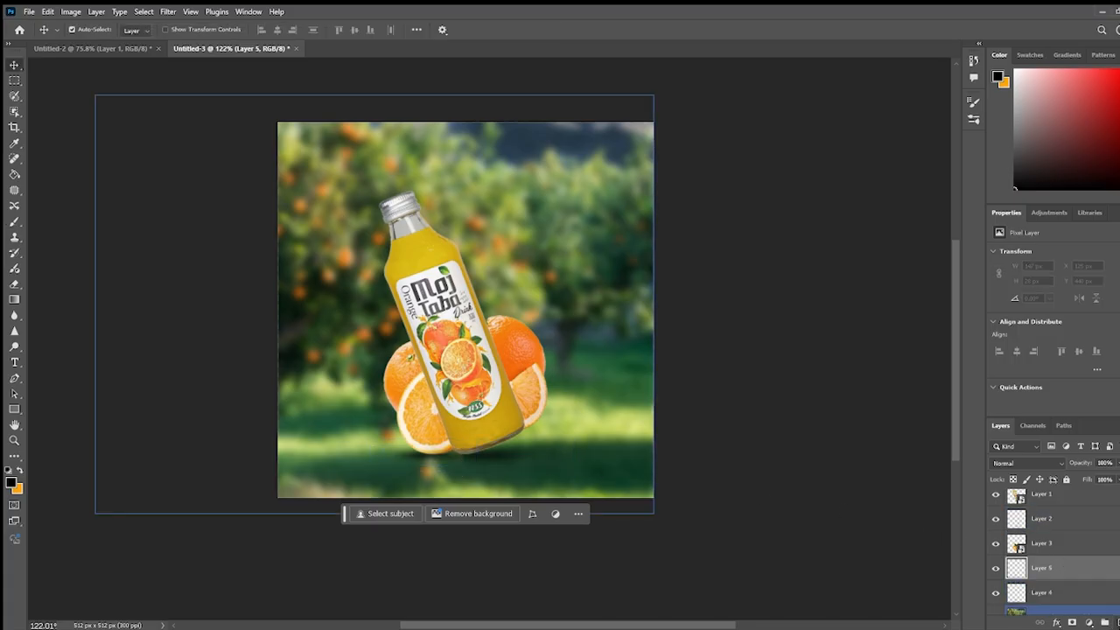
key("b")
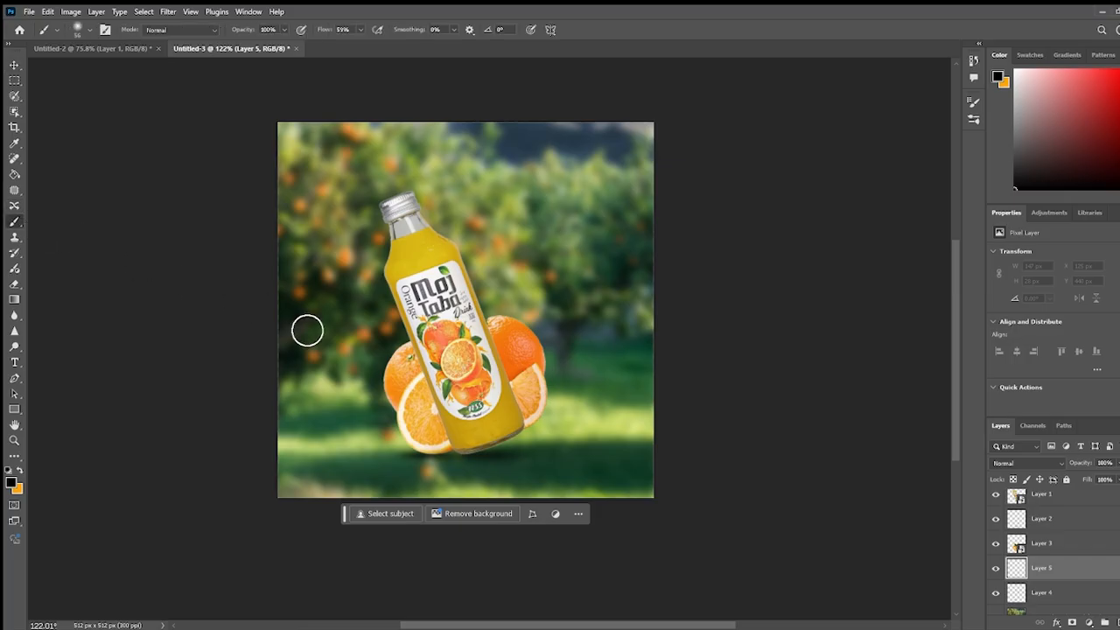
left_click(538, 428)
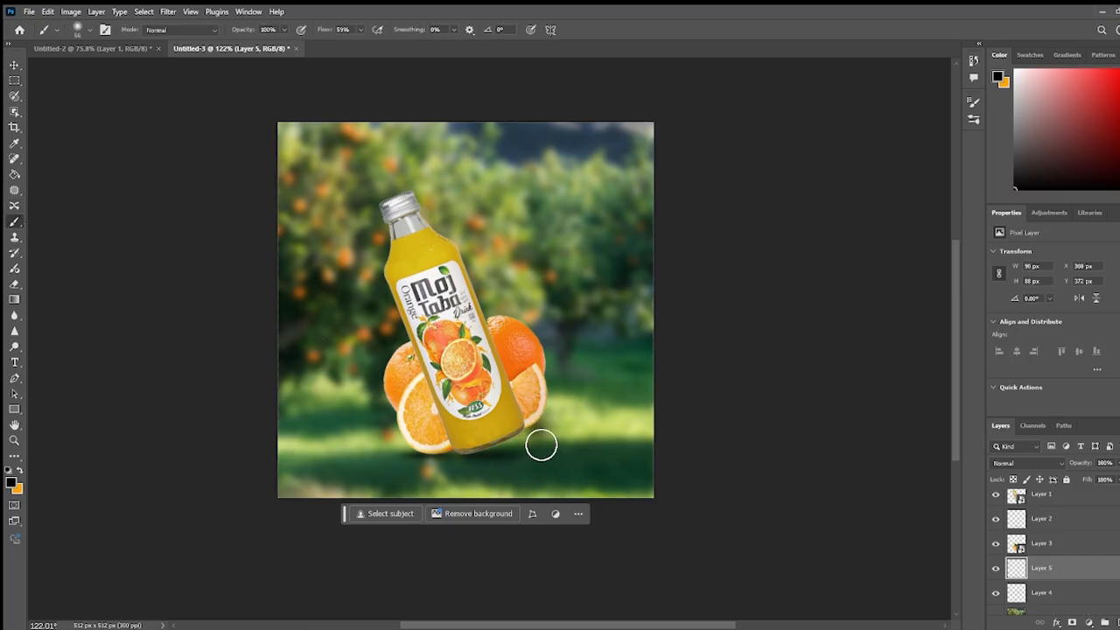
- Stretch and flatten the new dab to about 177 by 34 px, tilt it about -5.8°, and set it under the right slice
key("ctrl+t")
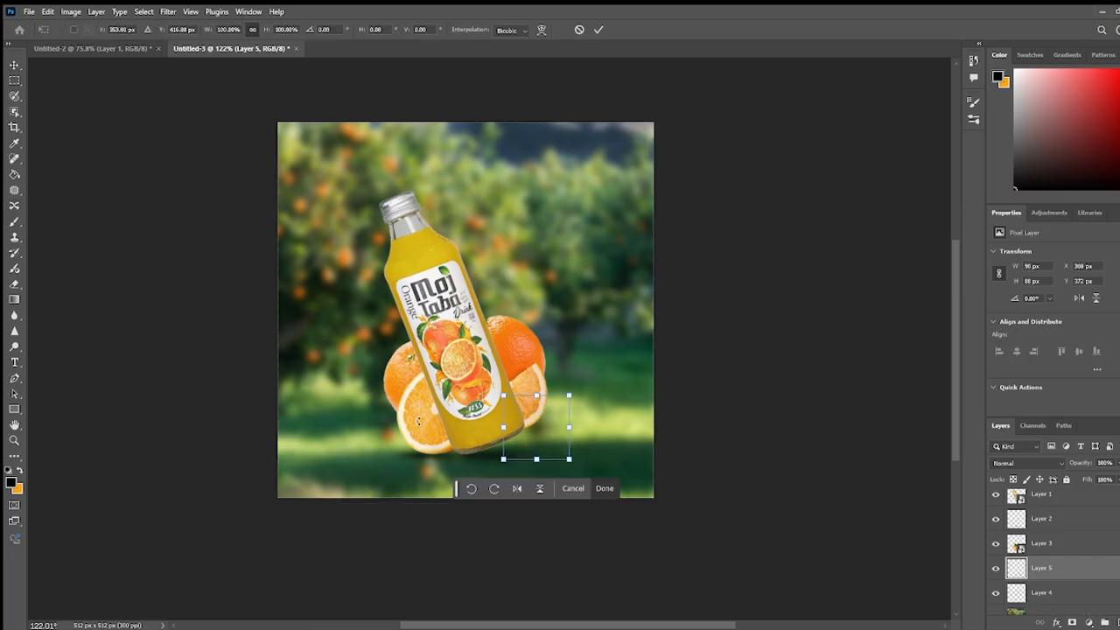
mouse_move(537, 395)
left_mouse_down()
mouse_move(537, 442)
mouse_move(639, 437)
mouse_move(642, 413)
left_mouse_up()
mouse_move(606, 466)
left_mouse_down()
mouse_move(561, 422)
mouse_move(540, 418)
mouse_move(555, 425)
mouse_move(602, 405)
mouse_move(601, 417)
left_mouse_up()
left_click_drag(570, 418, 565, 422)
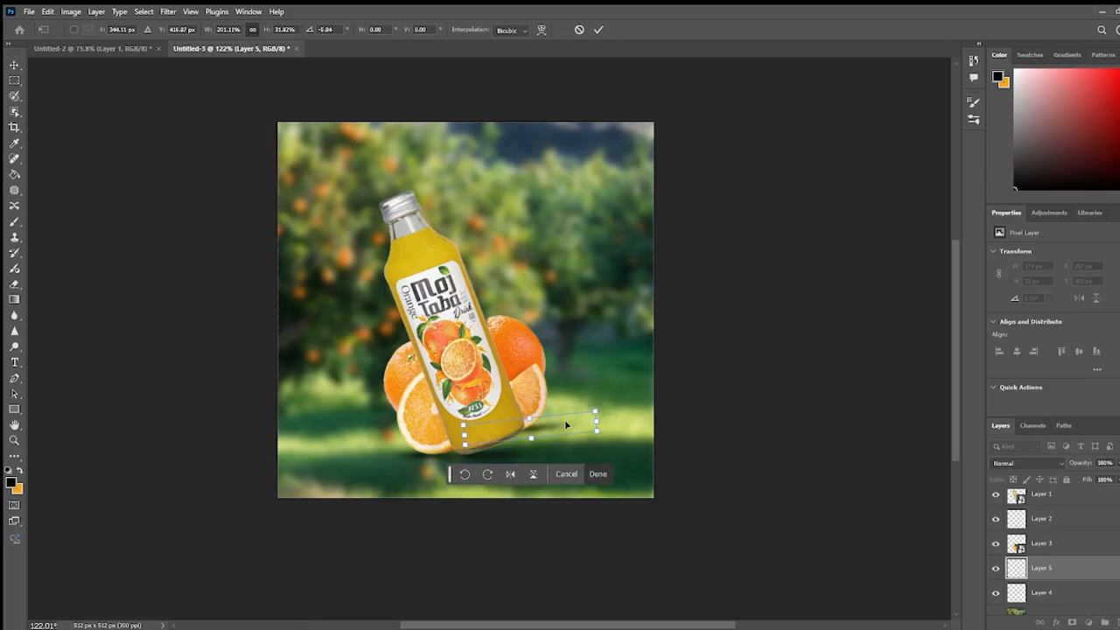
key("Return")
key("b")
key("v")
scroll(578, 429, "down", 5)
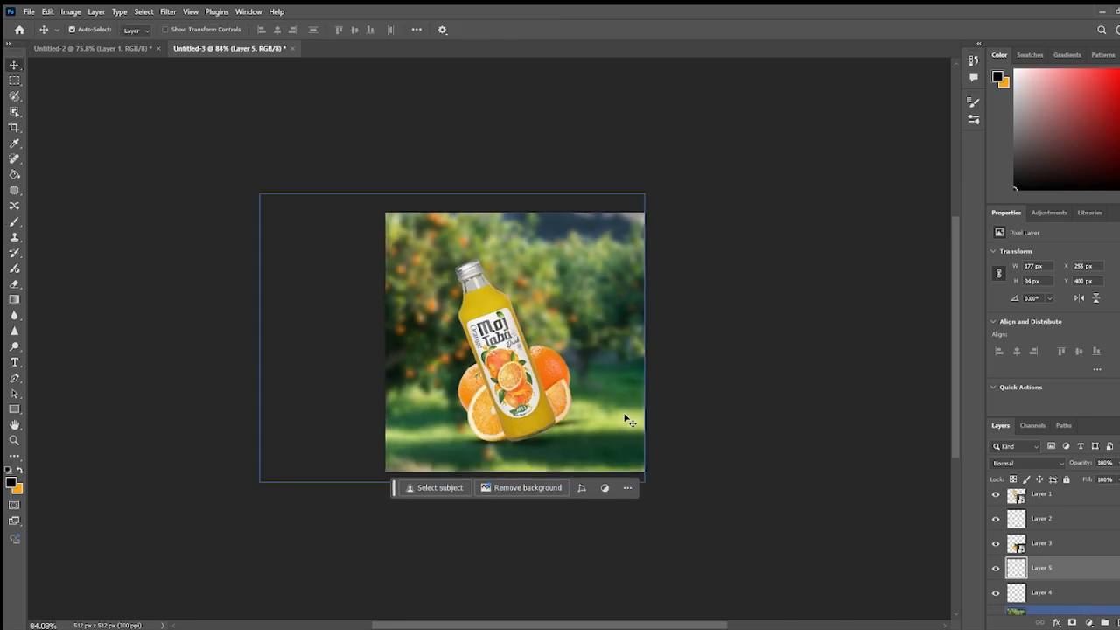
scroll(536, 408, "up", 5)
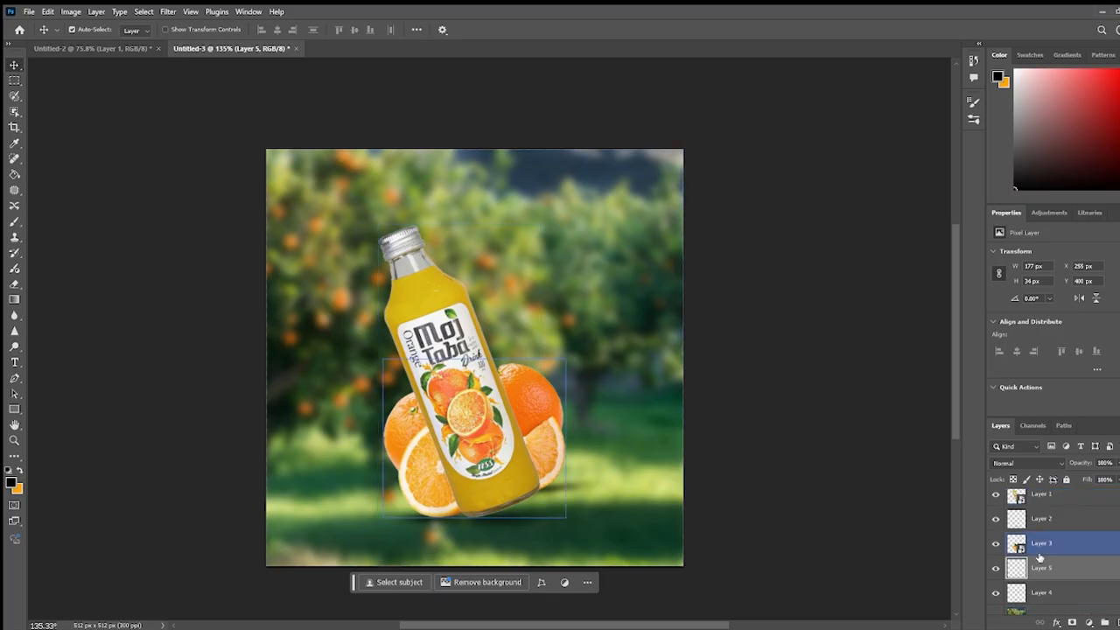
- Copy the leafy orange from Untitled-2 into Untitled-3 and scale it to about 84 by 75 px behind the bottle's left shoulder
left_click(113, 49)
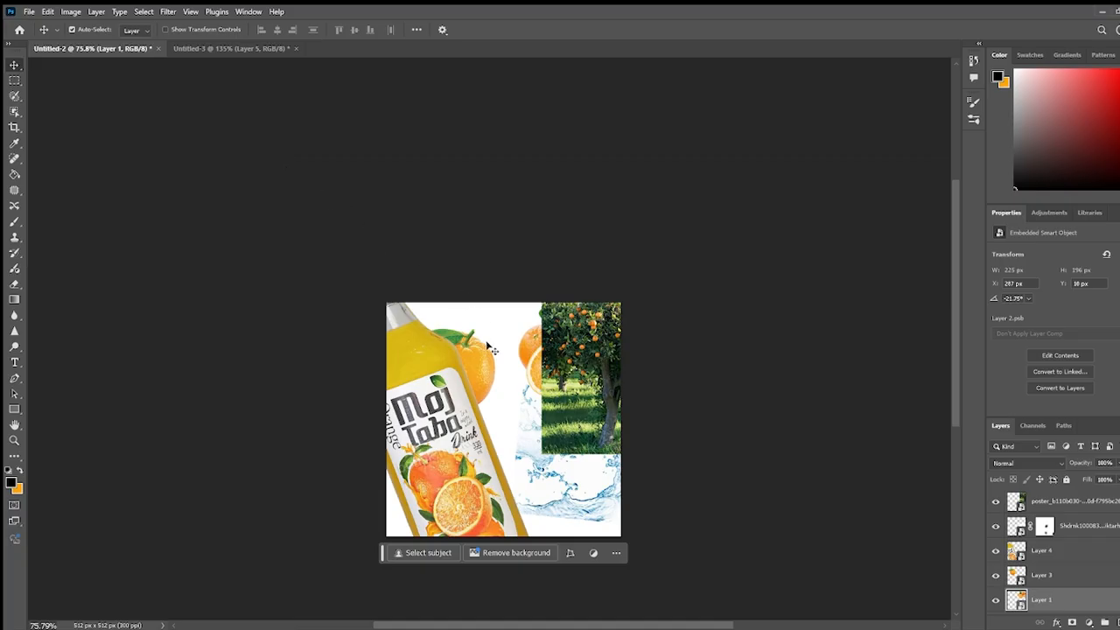
left_click_drag(483, 383, 234, 52)
left_click_drag(421, 355, 413, 347)
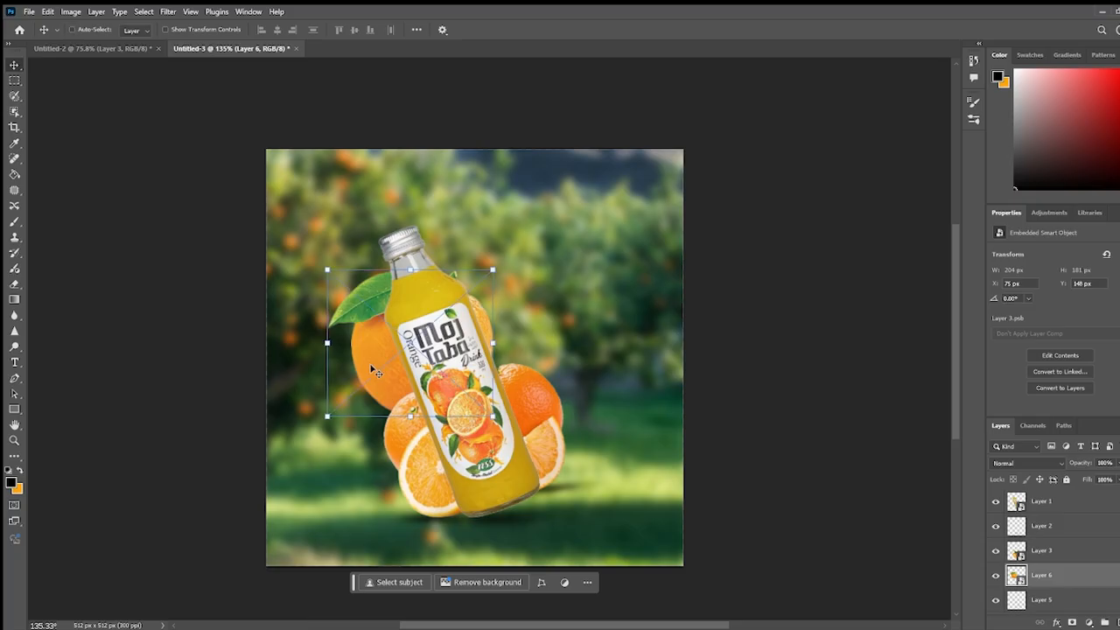
key("ctrl+t")
left_click_drag(500, 269, 405, 343)
key("Return")
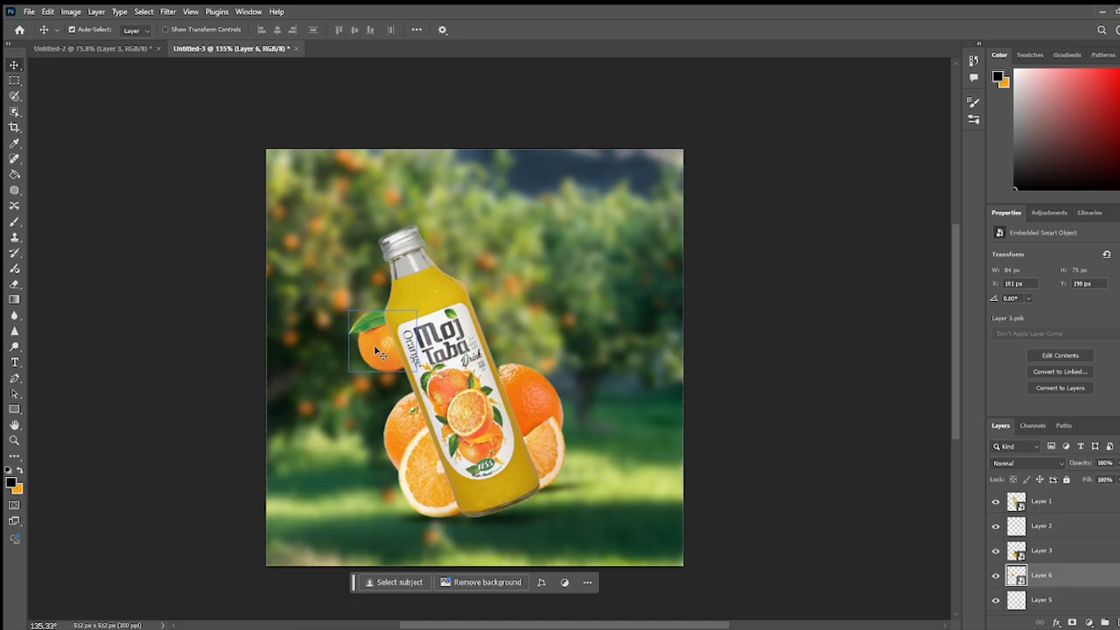
- Duplicate the small leafy orange and place the copy behind the bottle's right shoulder
key("ctrl+j")
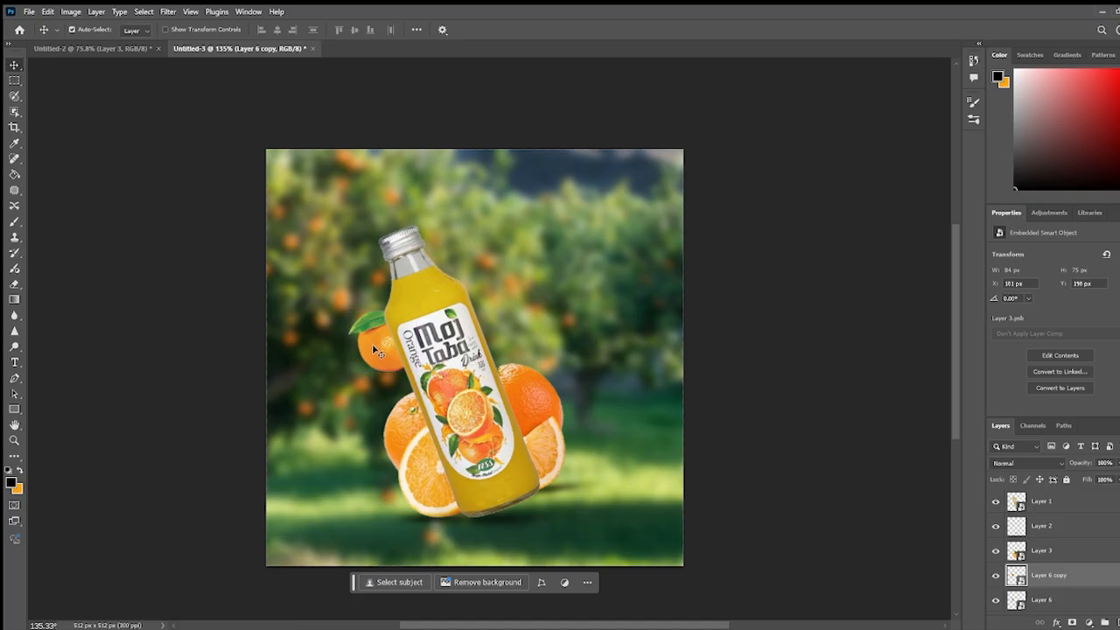
left_click_drag(374, 345, 468, 301)
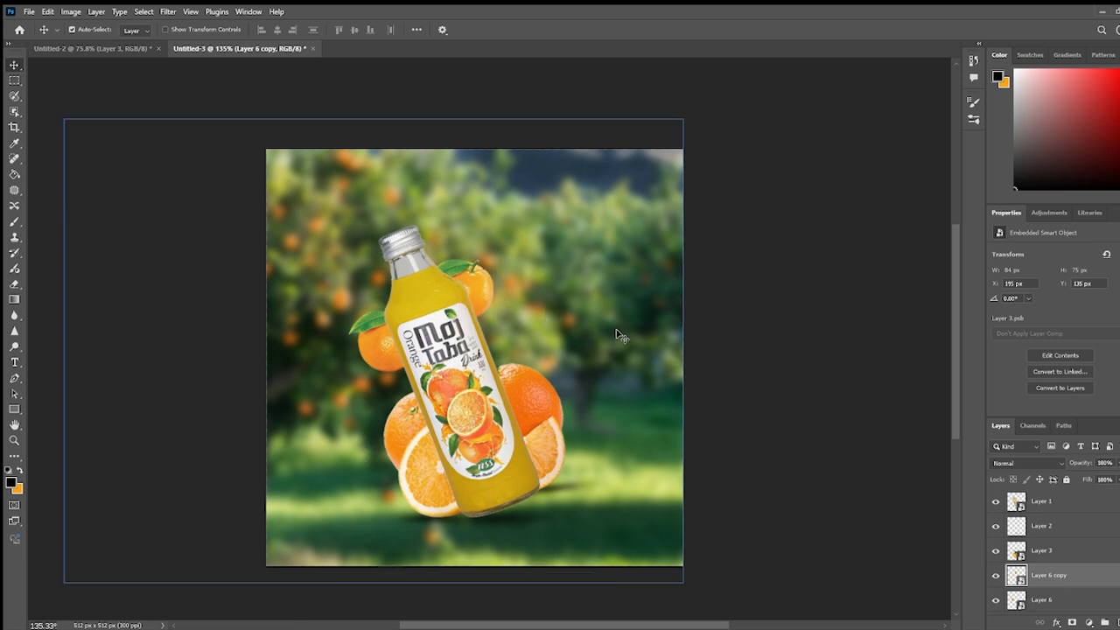
scroll(601, 391, "down", 3)
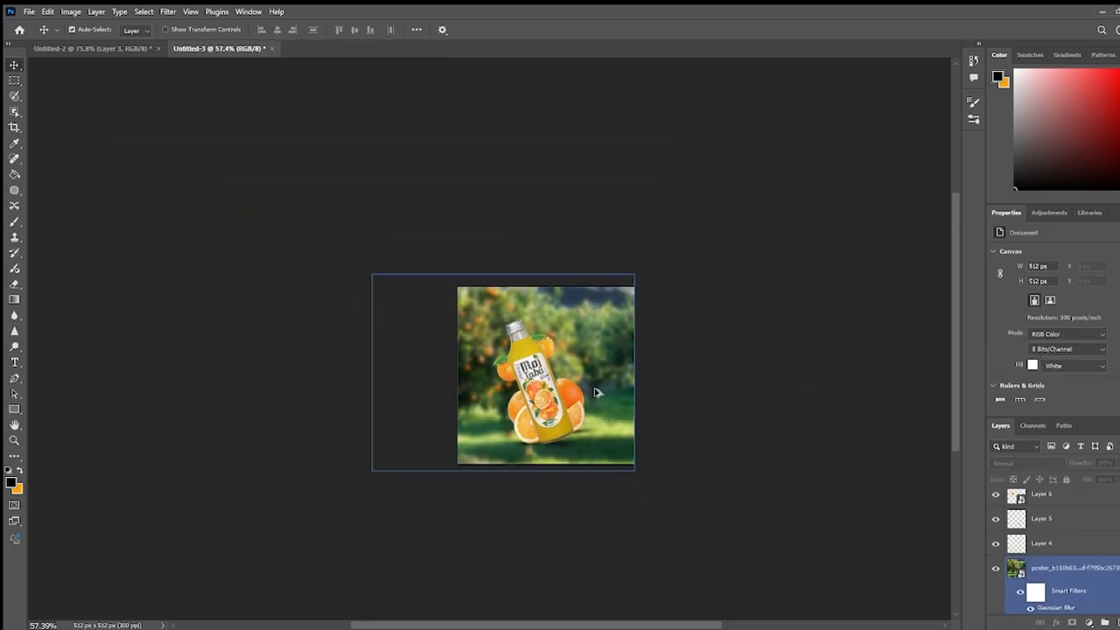
scroll(598, 392, "up", 6)
scroll(595, 394, "right", 3)
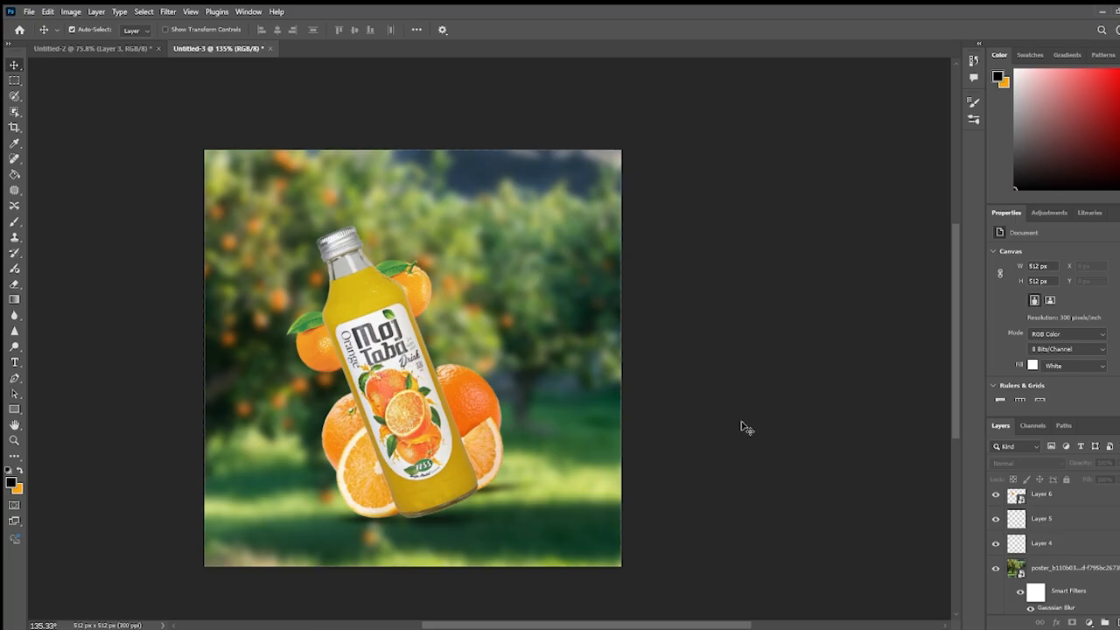
left_click(592, 435)
key("c")
mouse_move(581, 425)
left_mouse_down()
mouse_move(633, 405)
mouse_move(588, 444)
left_mouse_up()
left_click(627, 327)
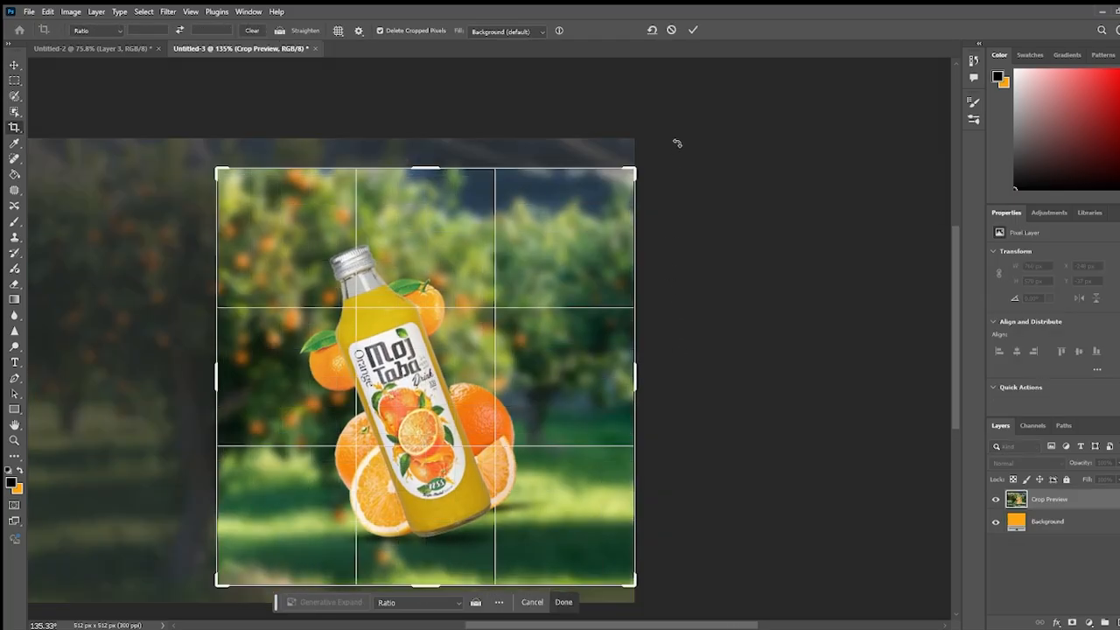
left_click(673, 32)
key("v")
left_click_drag(606, 379, 629, 344)
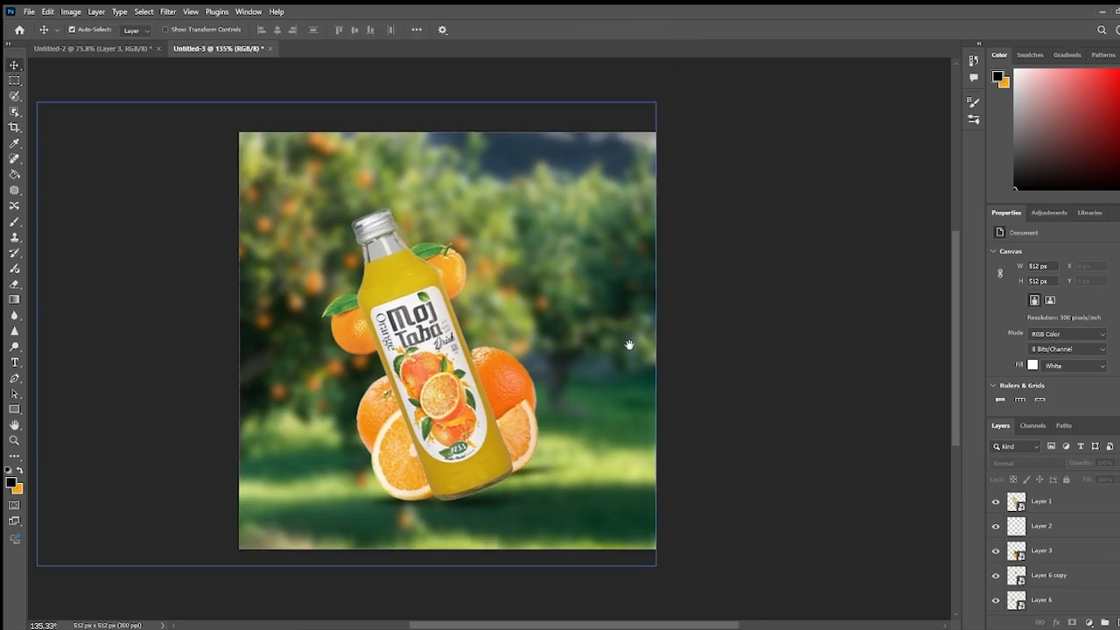
- Copy the masked water splash layer from Untitled-2 into Untitled-3 and place it over the bottle and lower oranges
scroll(571, 361, "down", 3)
scroll(570, 362, "up", 5)
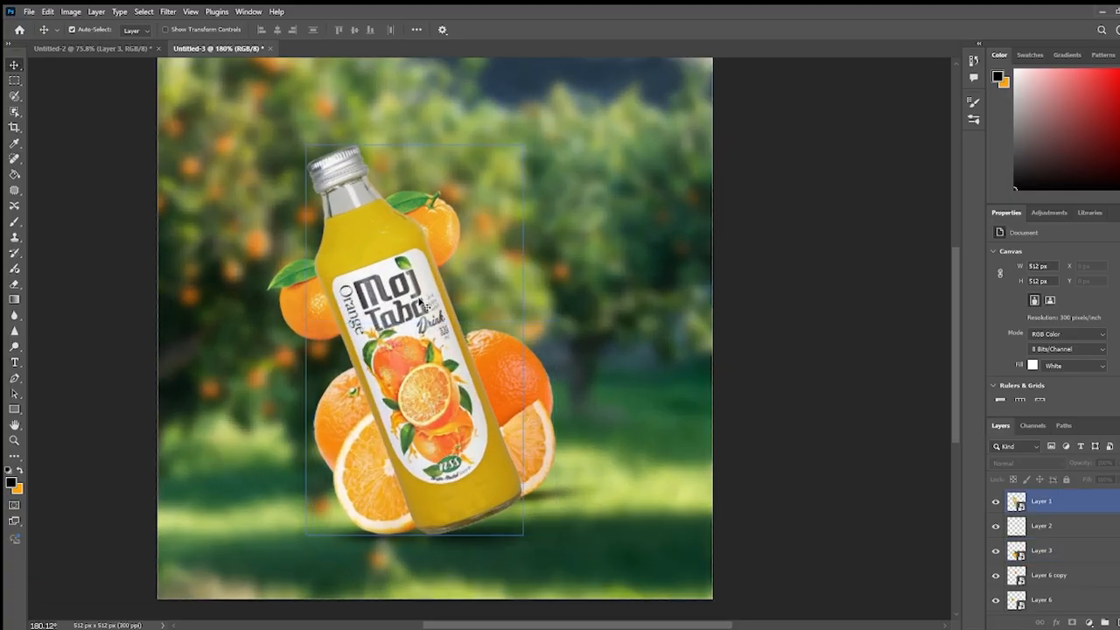
scroll(403, 302, "down", 4)
scroll(403, 302, "up", 2)
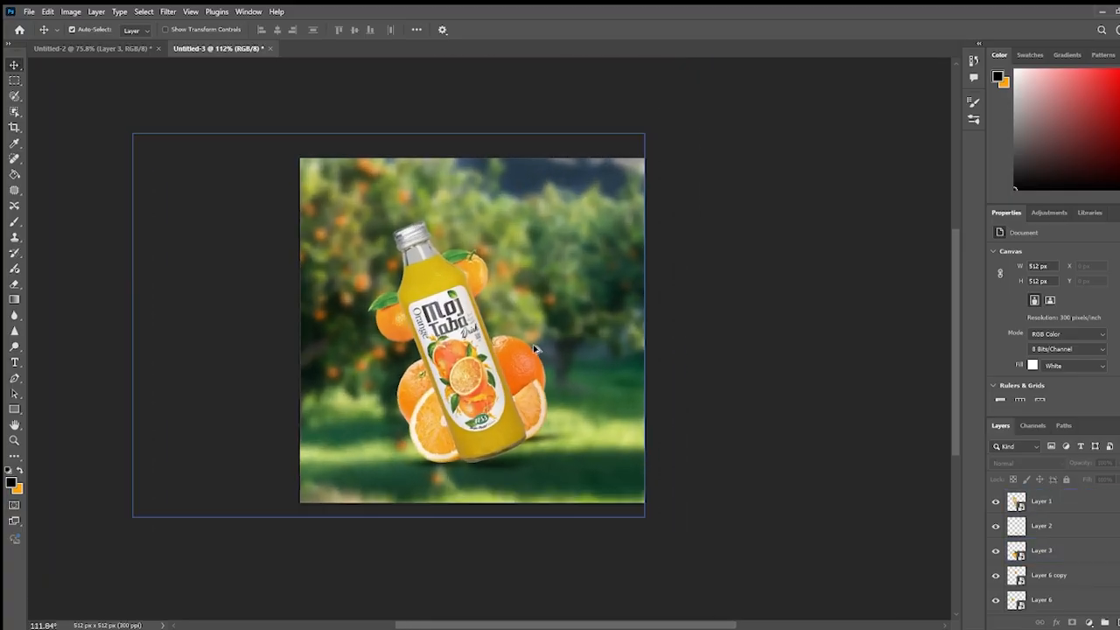
left_click(137, 49)
left_click_drag(573, 508, 221, 48)
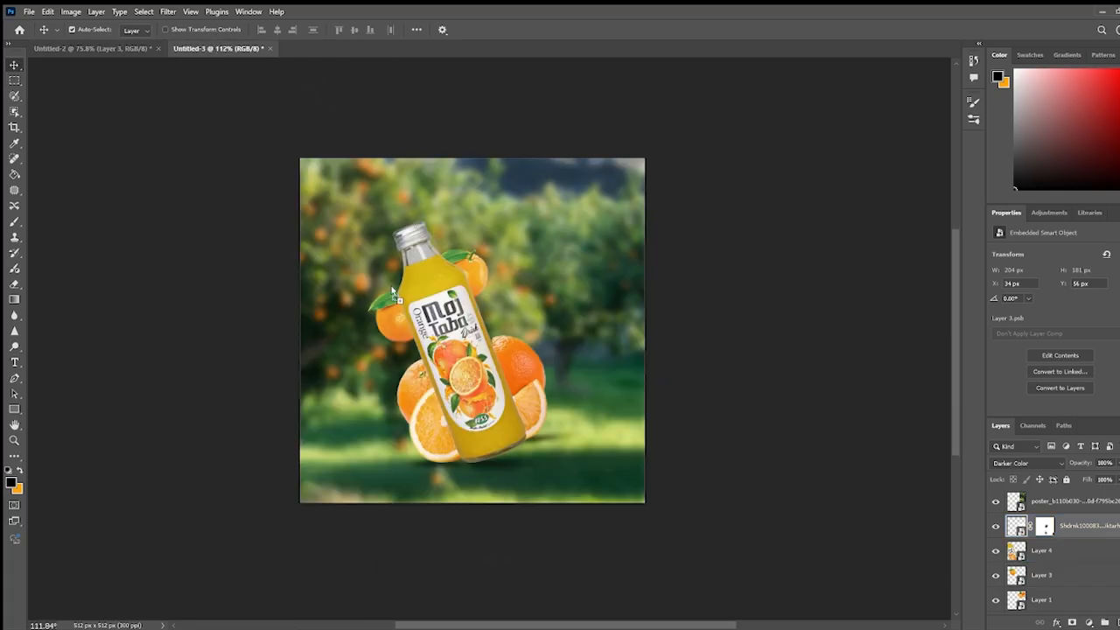
left_click_drag(482, 405, 449, 354)
scroll(489, 416, "up", 6)
scroll(452, 321, "down", 4)
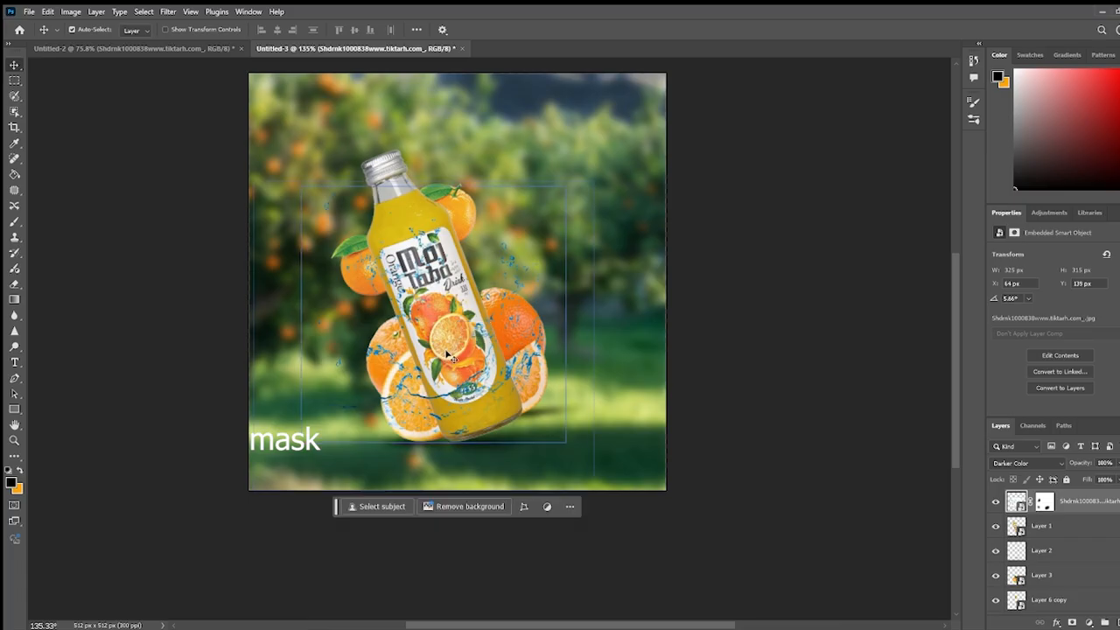
- Target the water splash layer's mask with the Brush tool, using black (#000000) as the foreground color
left_click(1046, 504)
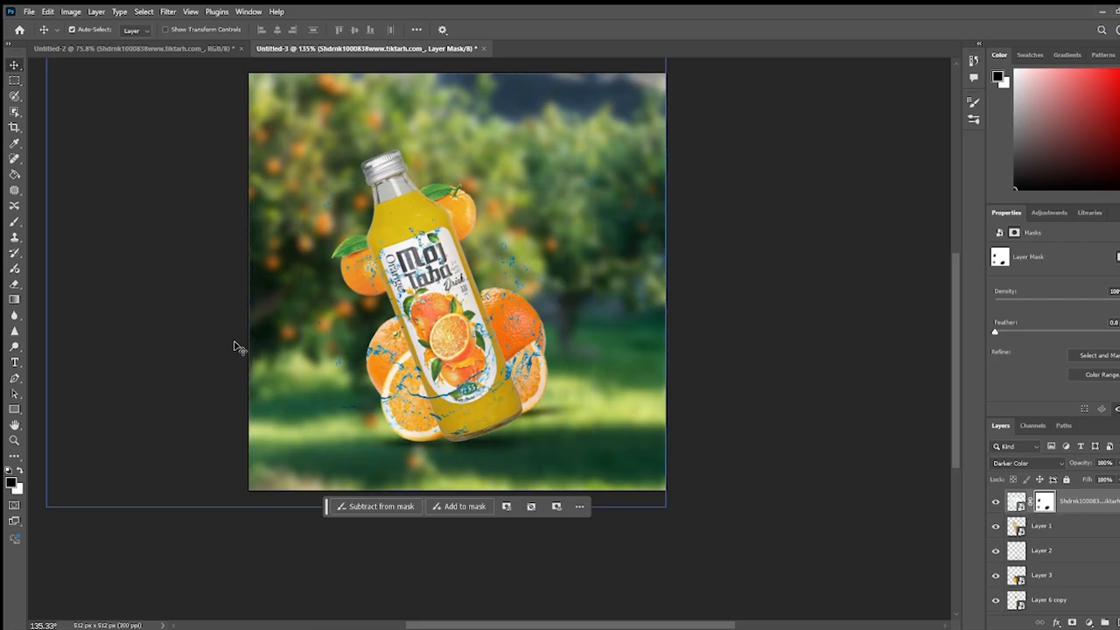
left_click(13, 225)
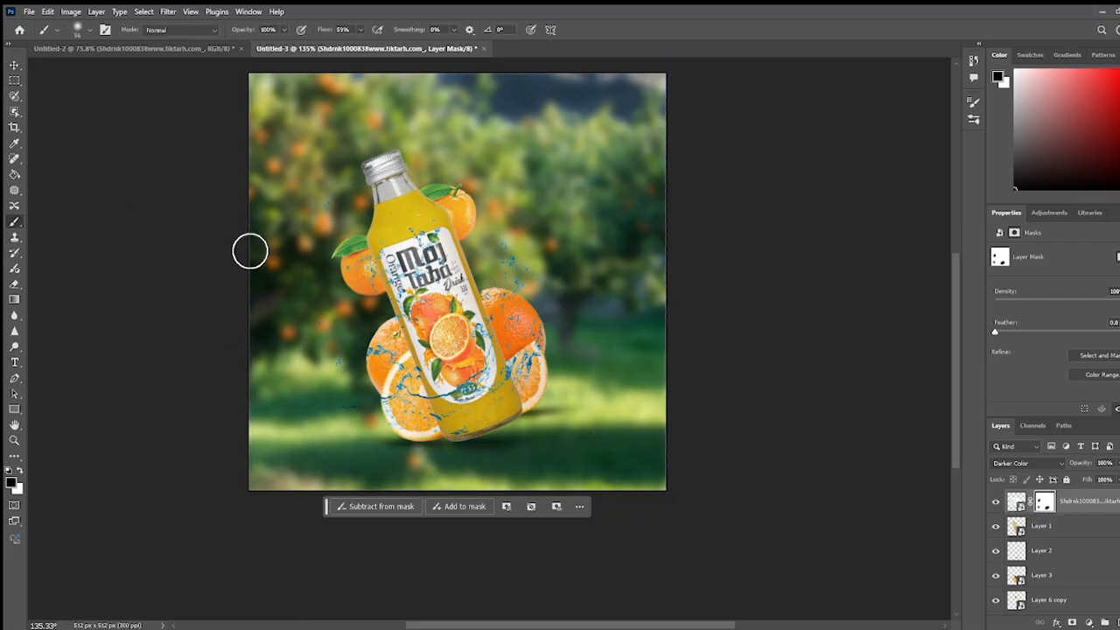
left_click(8, 483)
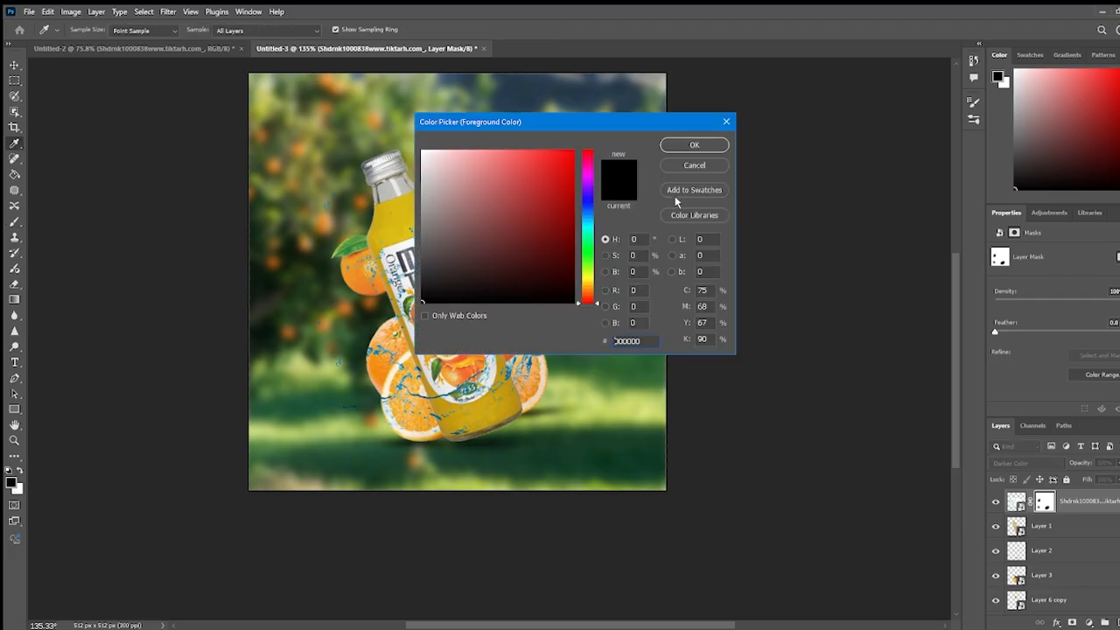
left_click(713, 146)
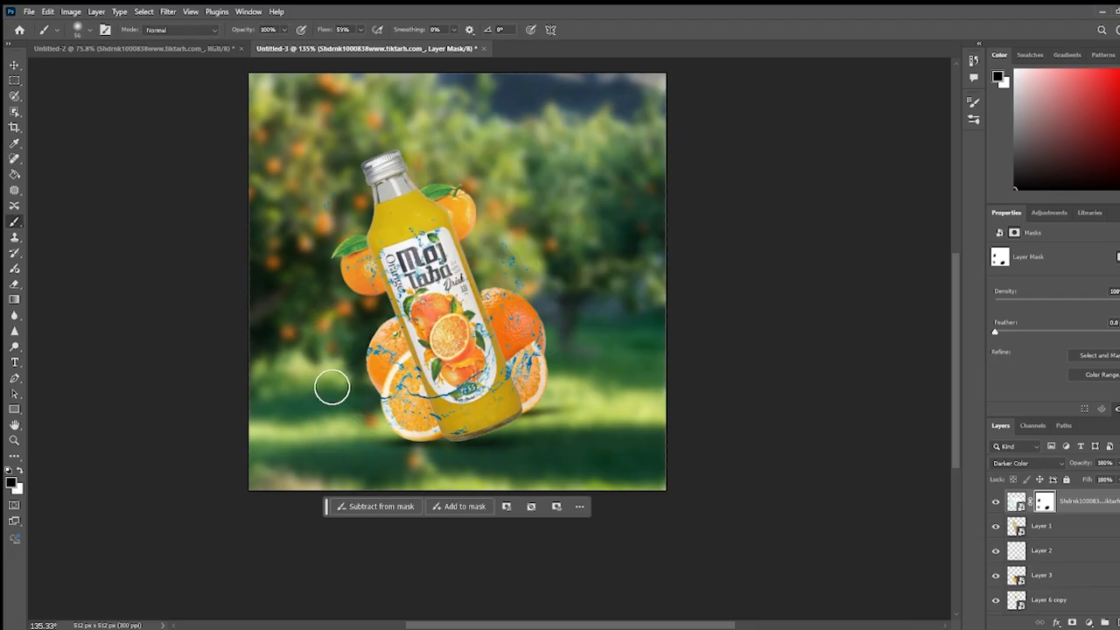
- Mask out the splash over the orchard and the surrounding oranges, keeping the water drops on the bottle
left_click_drag(317, 207, 318, 210)
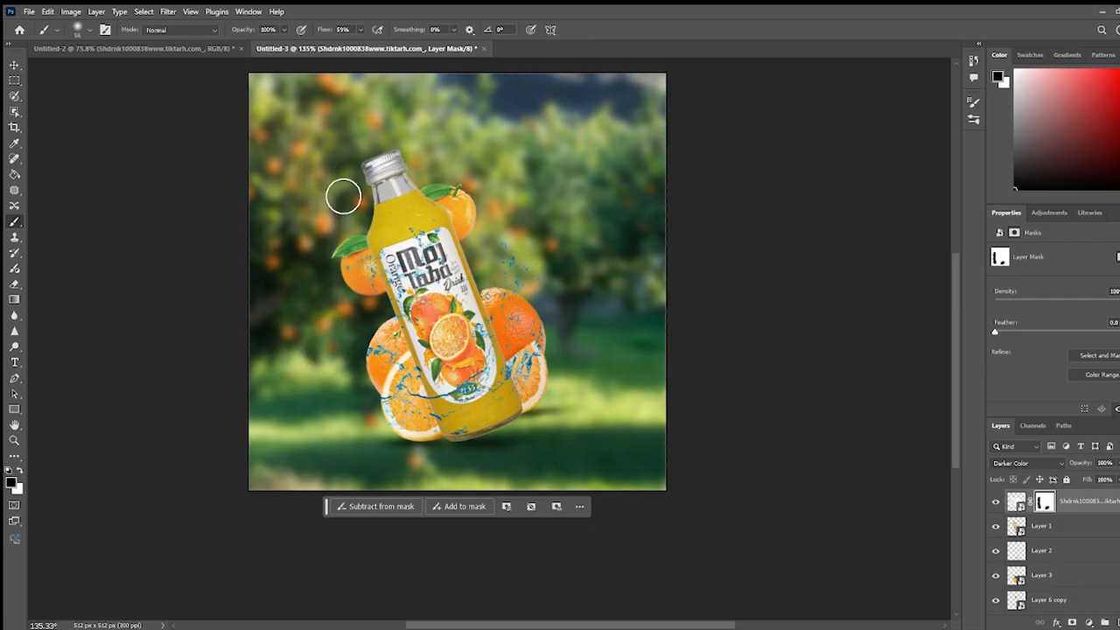
mouse_move(532, 272)
left_mouse_down()
mouse_move(555, 280)
mouse_move(523, 265)
mouse_move(575, 313)
mouse_move(552, 324)
mouse_move(543, 305)
mouse_move(505, 289)
left_mouse_up()
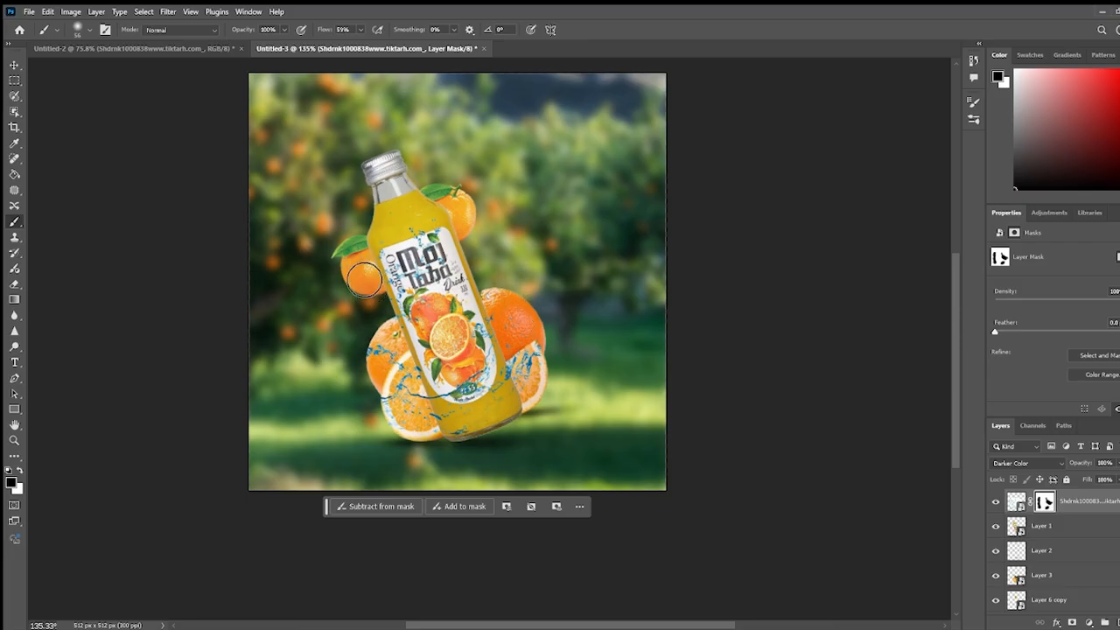
mouse_move(371, 352)
left_mouse_down()
mouse_move(379, 423)
mouse_move(405, 433)
mouse_move(385, 403)
mouse_move(394, 414)
left_mouse_up()
mouse_move(550, 349)
left_mouse_down()
mouse_move(524, 350)
mouse_move(535, 356)
mouse_move(506, 310)
mouse_move(526, 364)
left_mouse_up()
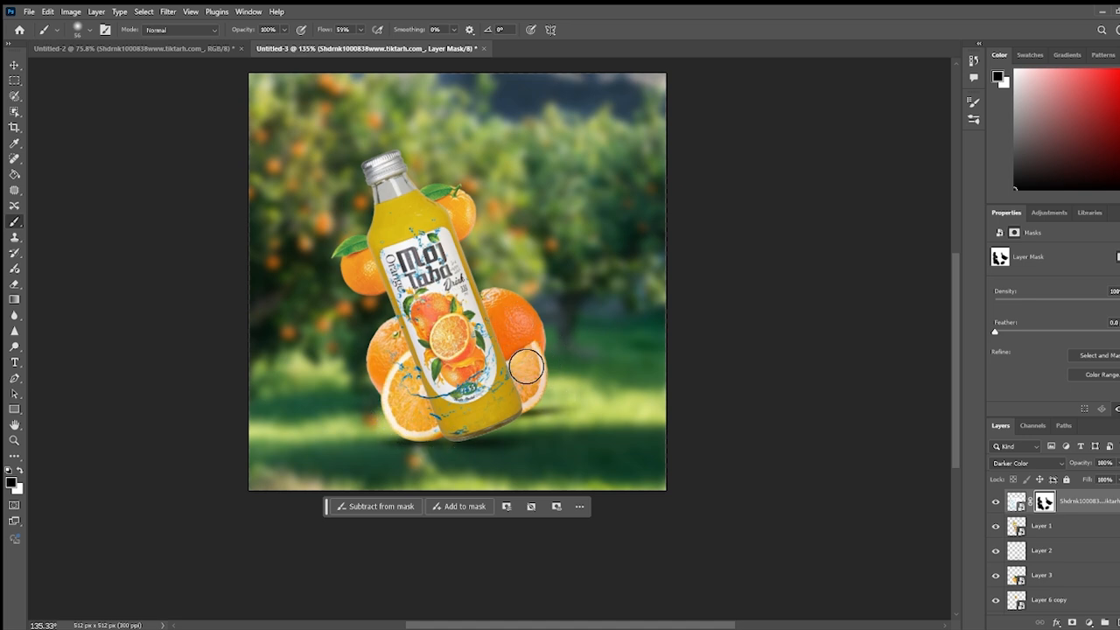
scroll(528, 375, "down", 7)
scroll(530, 380, "up", 8)
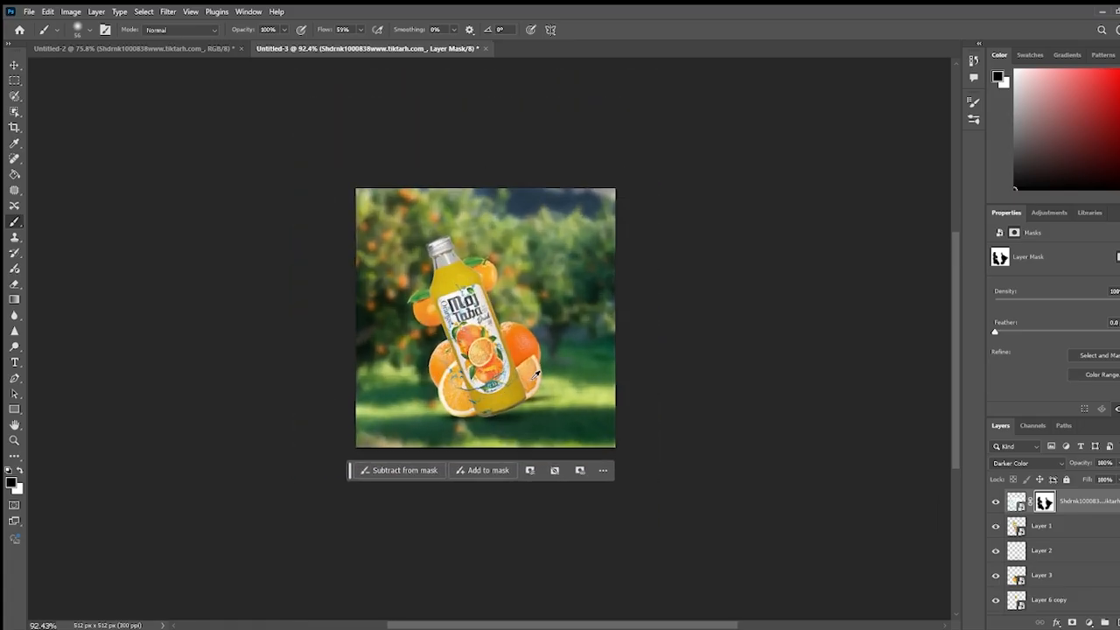
mouse_move(388, 378)
left_mouse_down()
mouse_move(426, 444)
mouse_move(382, 361)
mouse_move(381, 311)
mouse_move(356, 270)
mouse_move(367, 333)
left_mouse_up()
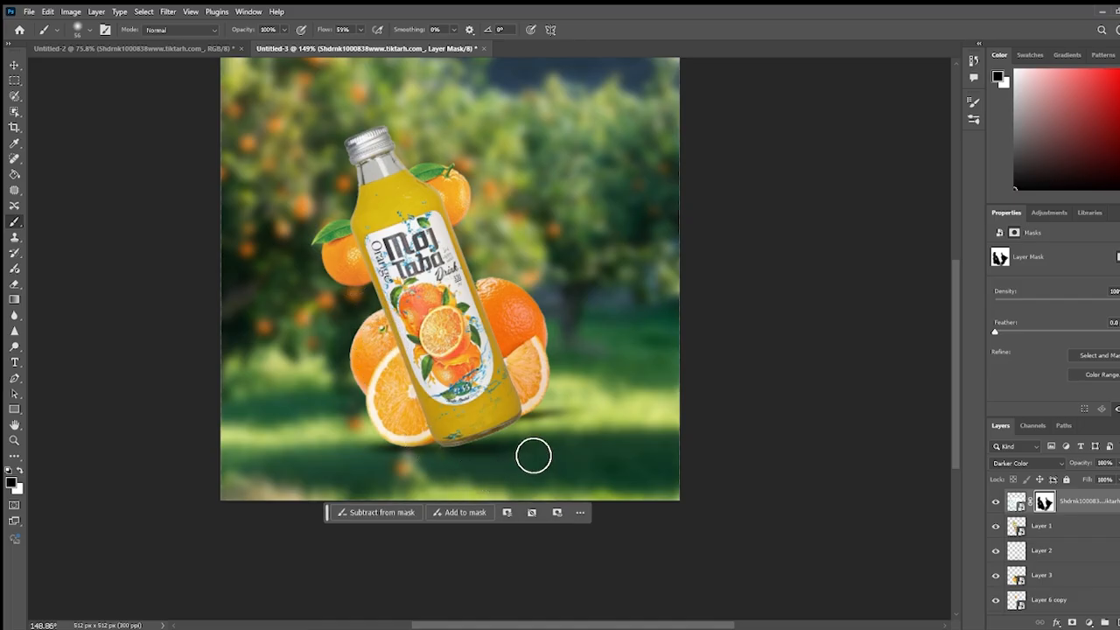
scroll(536, 457, "down", 4)
scroll(538, 451, "up", 4)
left_click_drag(527, 418, 498, 438)
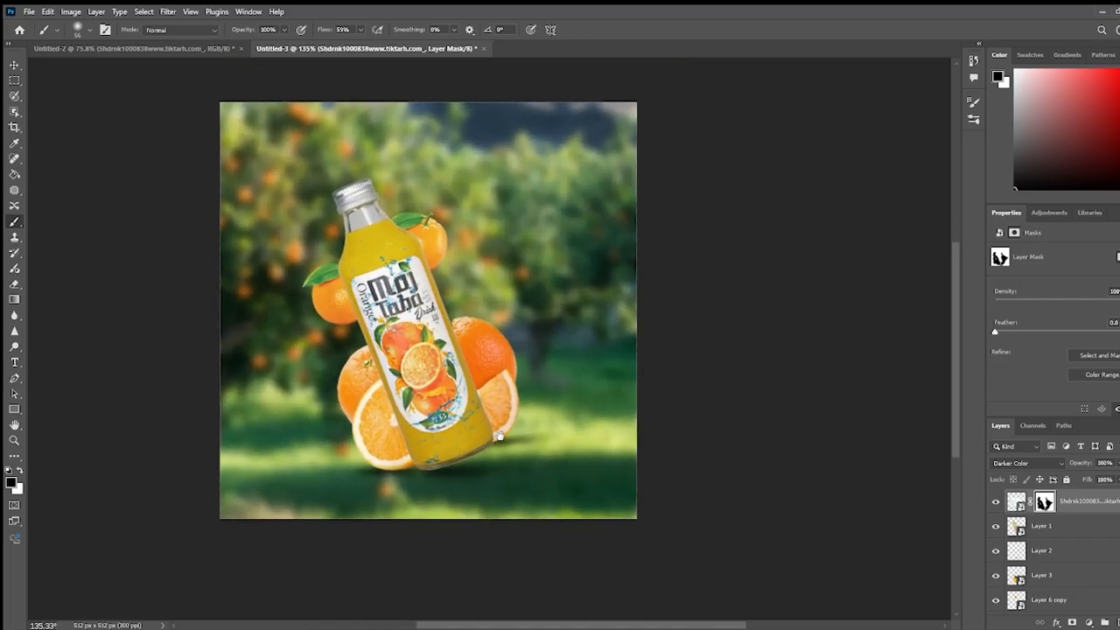
left_click(1087, 529)
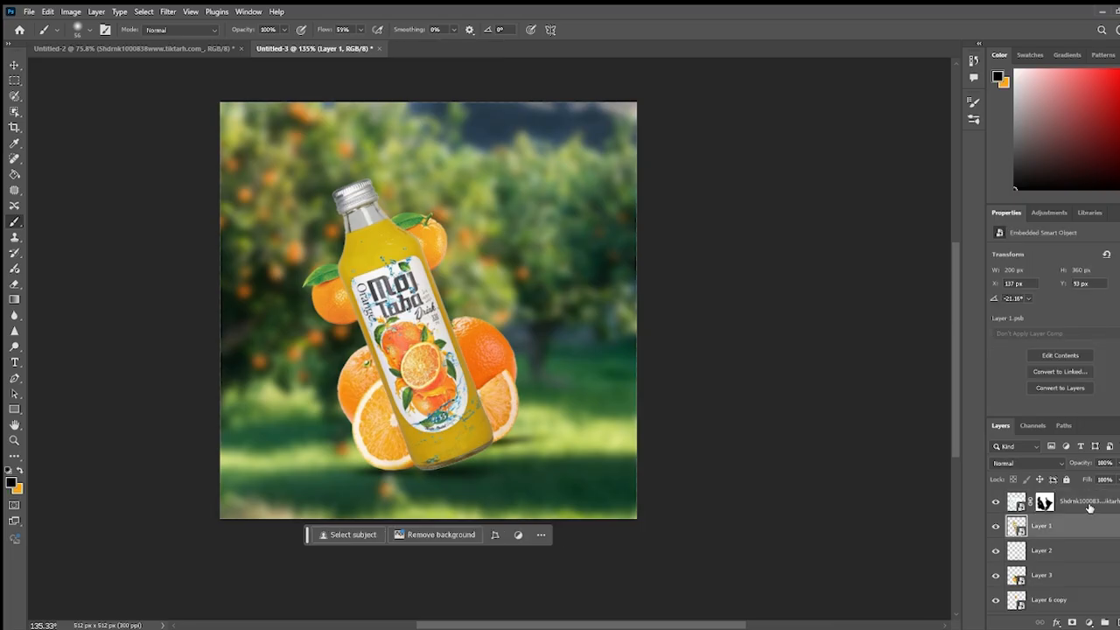
left_click(1090, 504)
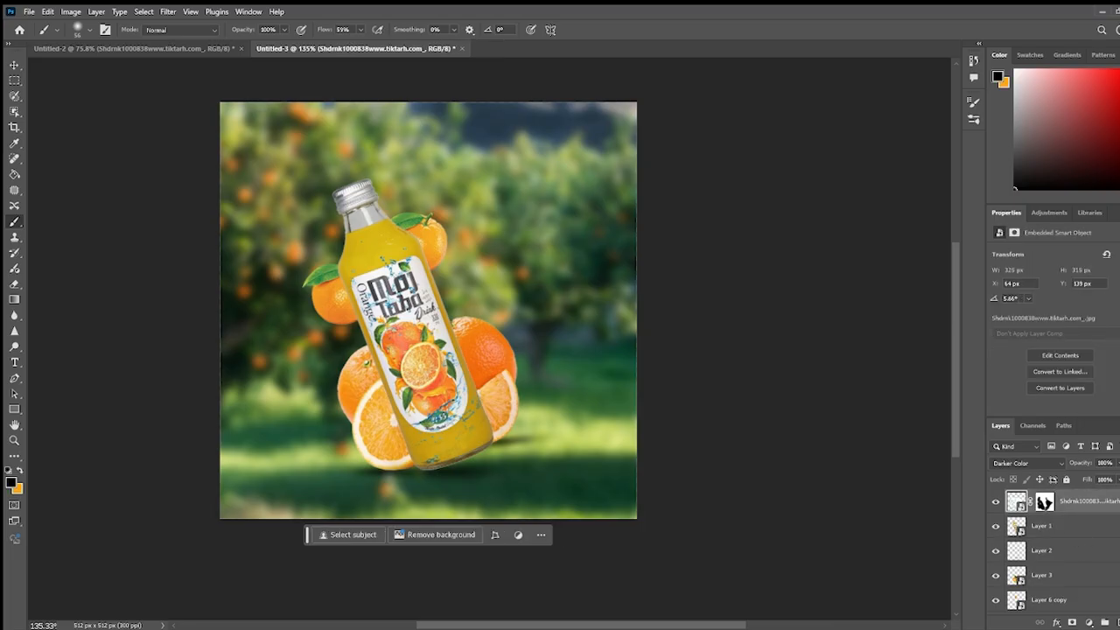
key("ctrl+shift+alt+n")
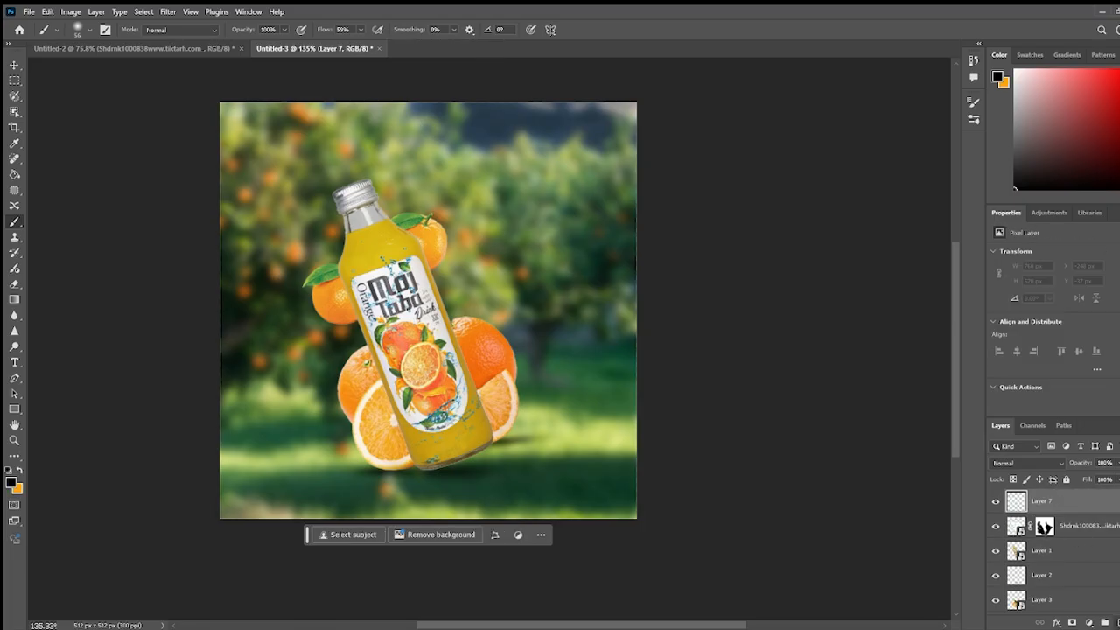
key("ctrl+z")
scroll(1064, 531, "down", 3)
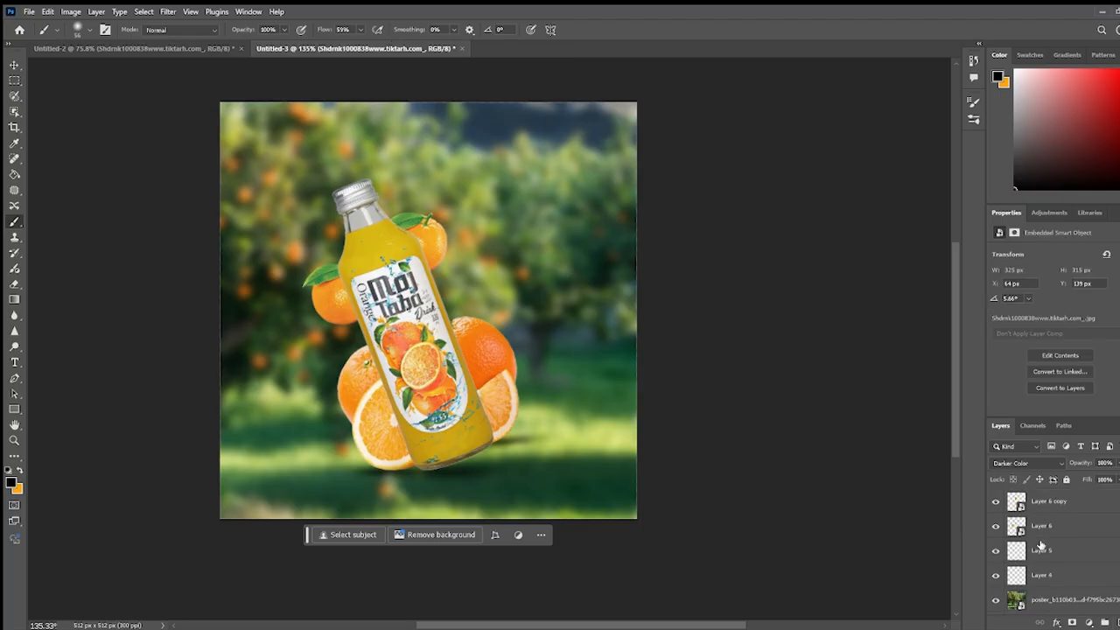
- Add a Gradient fill layer directly beneath the bottle layer and set its style to Radial
key("v")
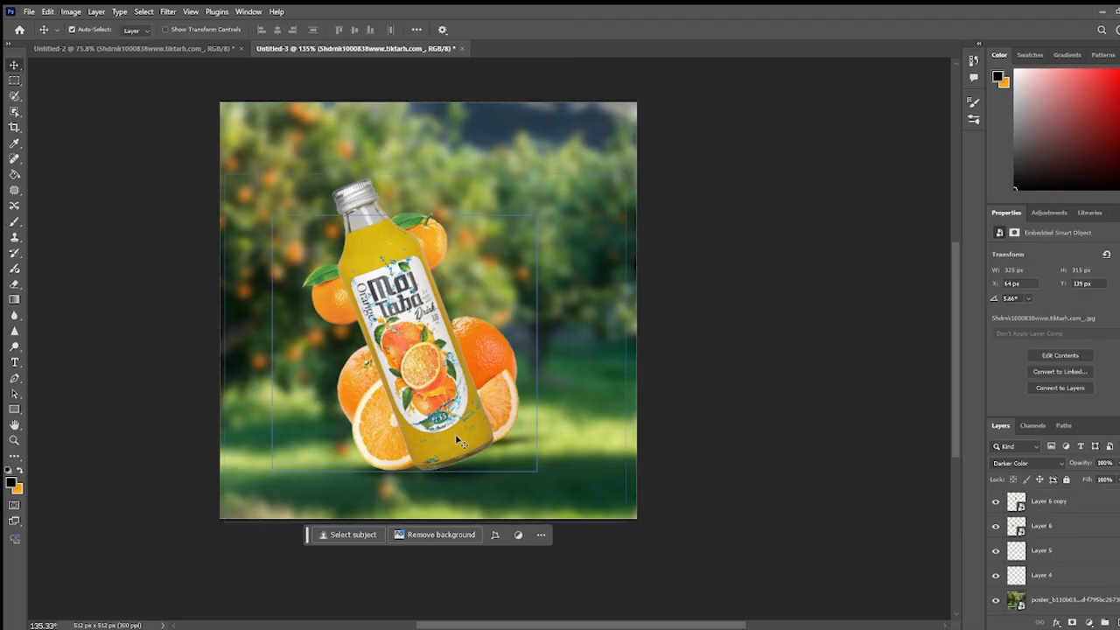
left_click(459, 438)
left_click(1028, 526)
key("ctrl+shift+alt+n")
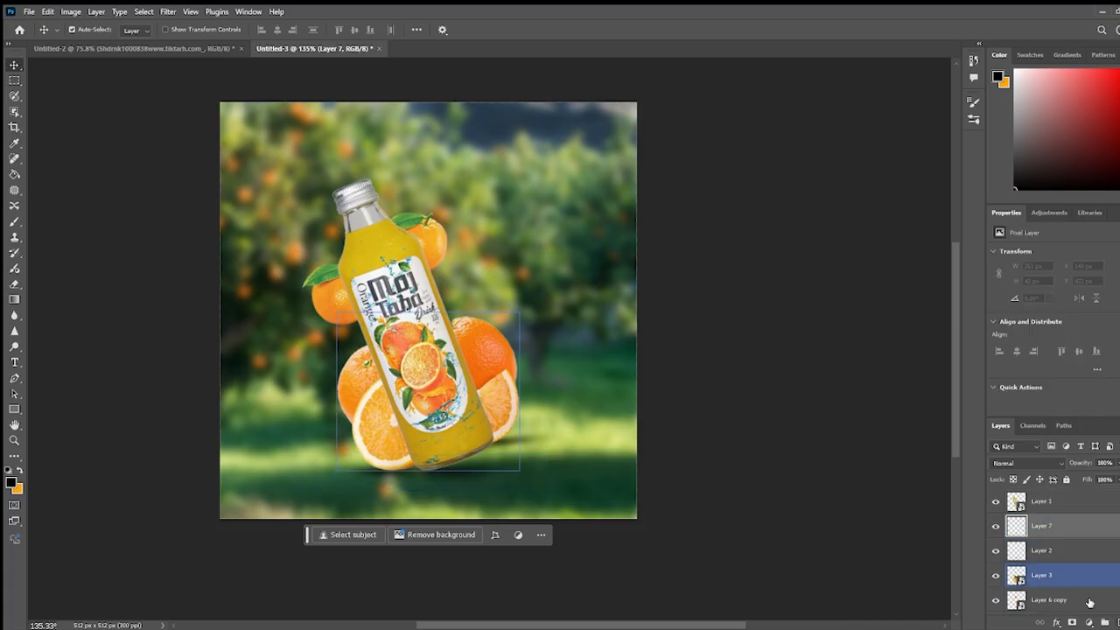
left_click(1089, 623)
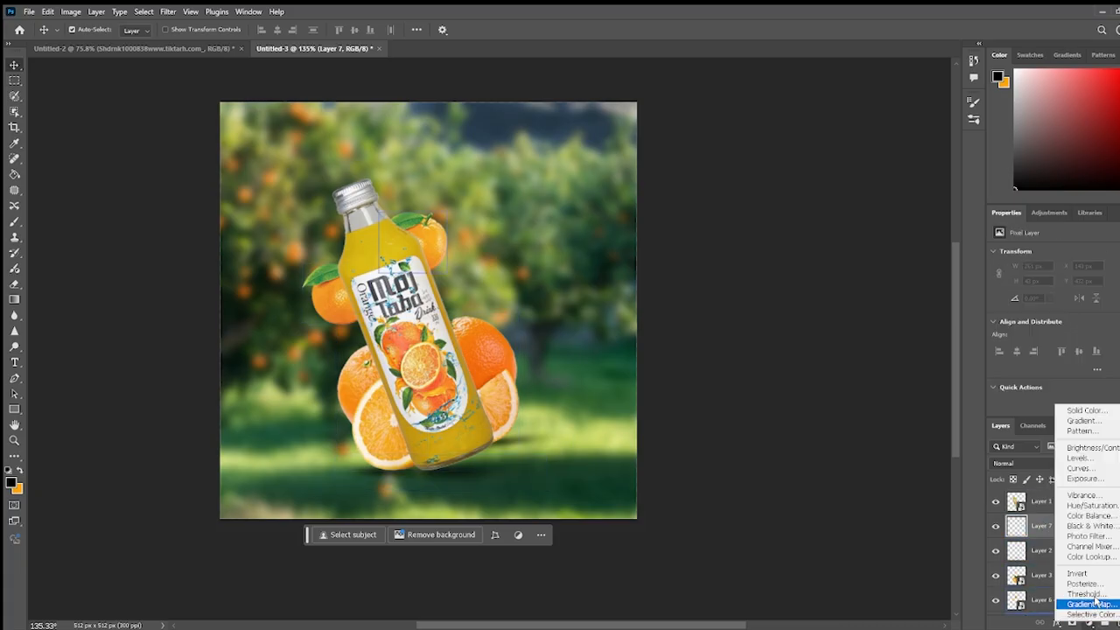
left_click(1082, 421)
left_click(252, 190)
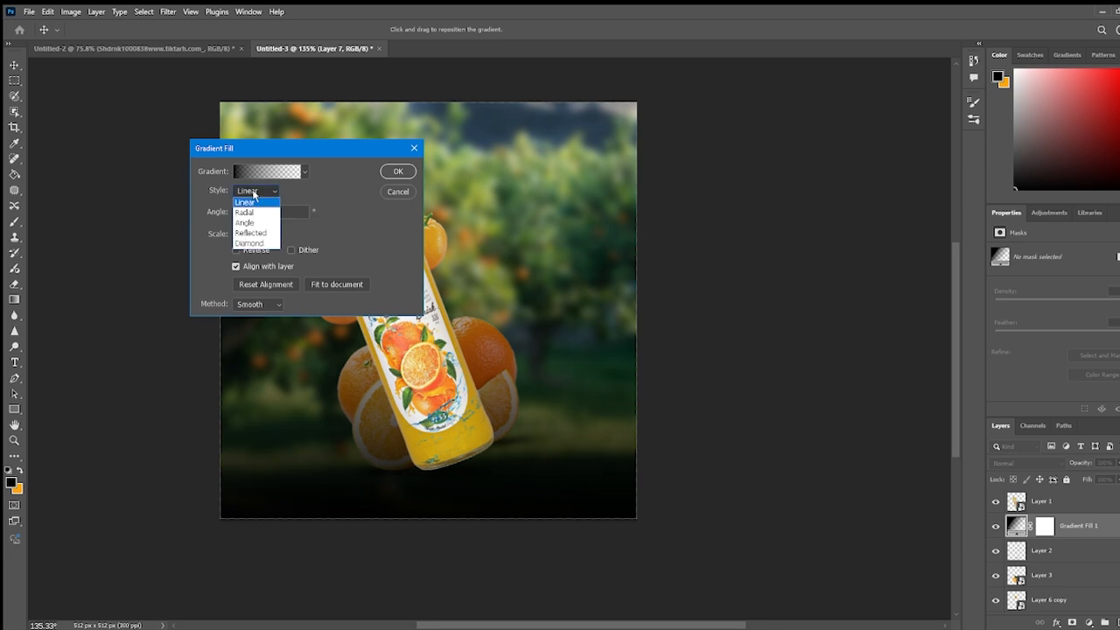
left_click(252, 216)
- Set the gradient's starting color stop to a brightened version of the golden yellow sampled from the bottle's juice
left_click(267, 173)
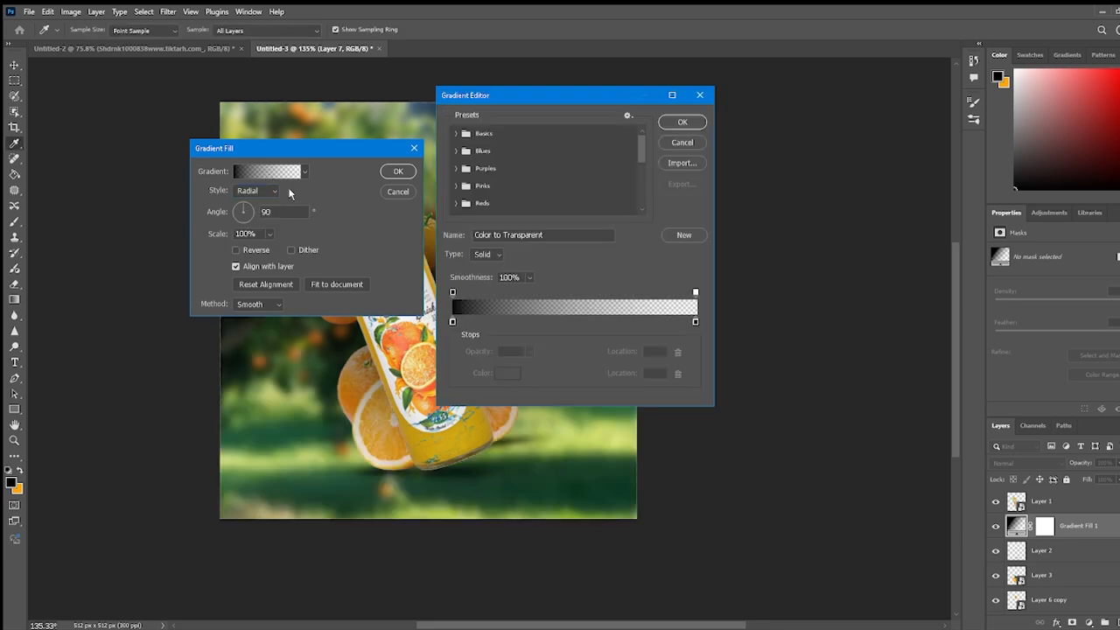
left_click(452, 322)
left_click(506, 374)
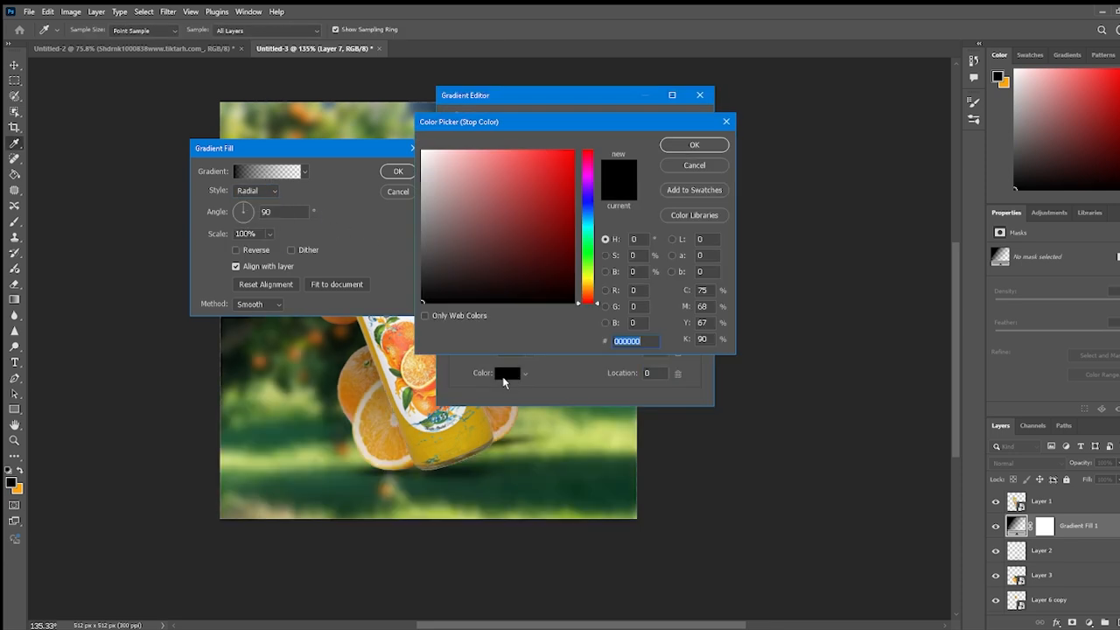
left_click(416, 435)
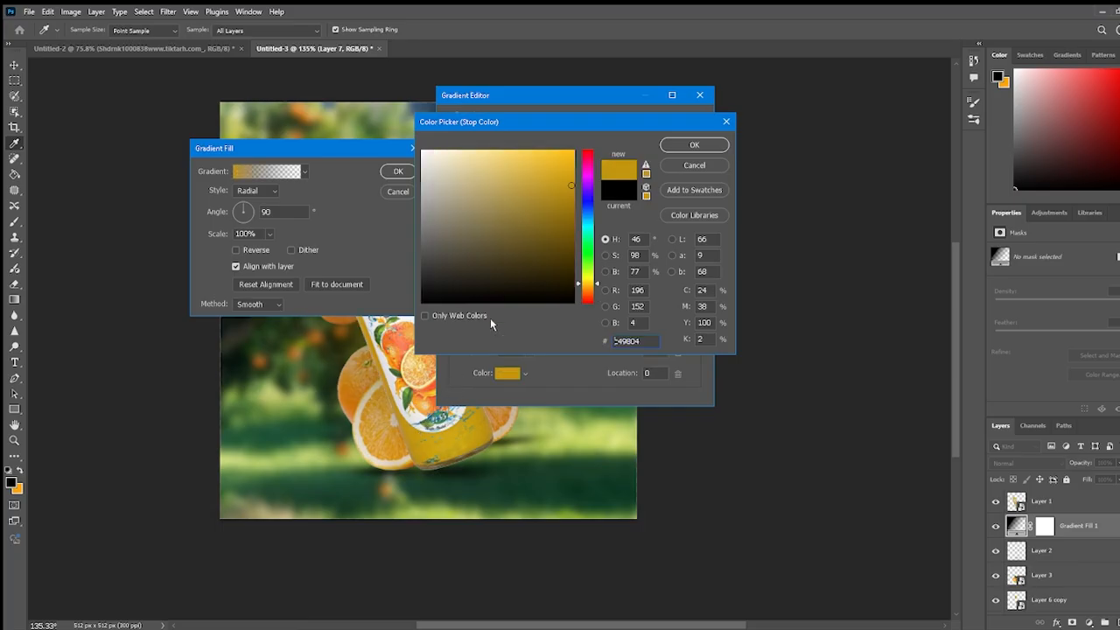
left_click_drag(571, 181, 592, 142)
left_click(695, 146)
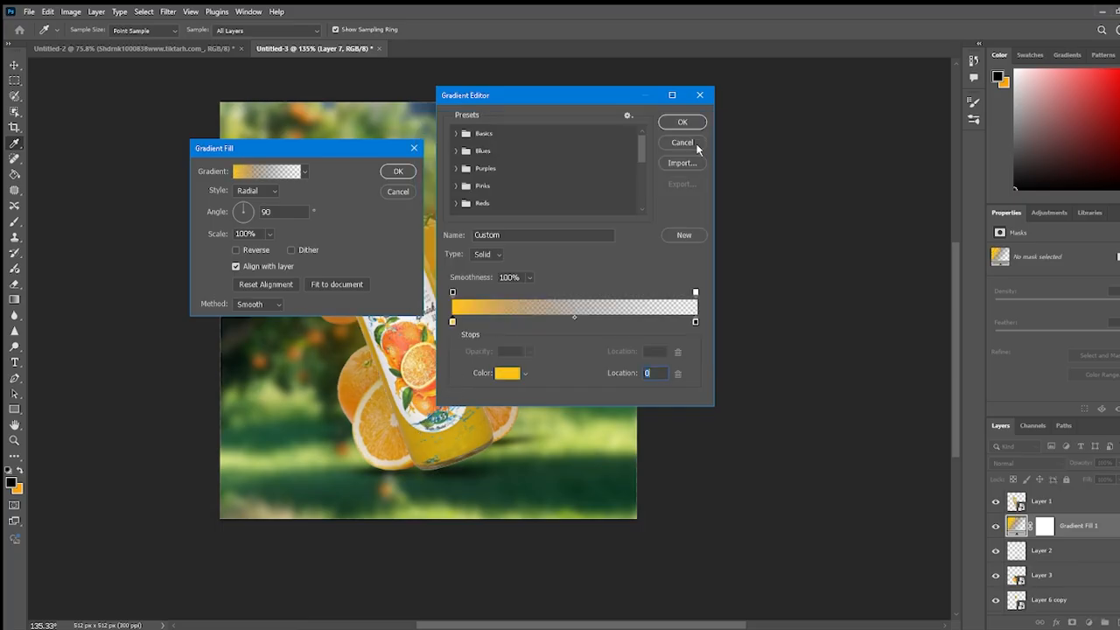
- Add a color stop near the gradient's midpoint and set the end stop to bright yellow #fec500
left_click(567, 321)
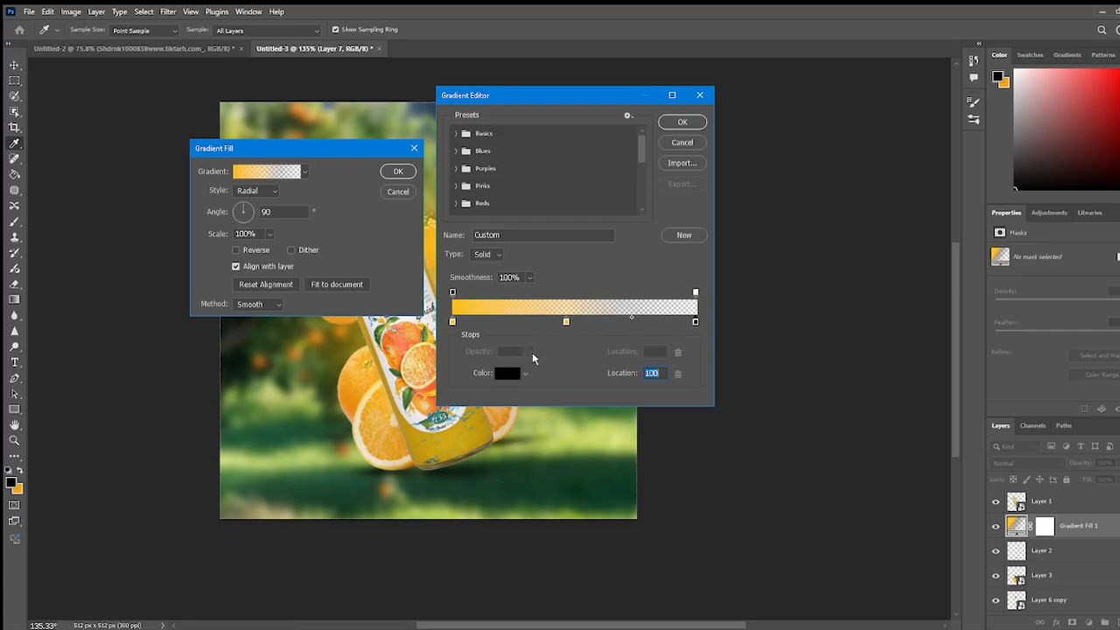
left_click(509, 374)
left_click(419, 426)
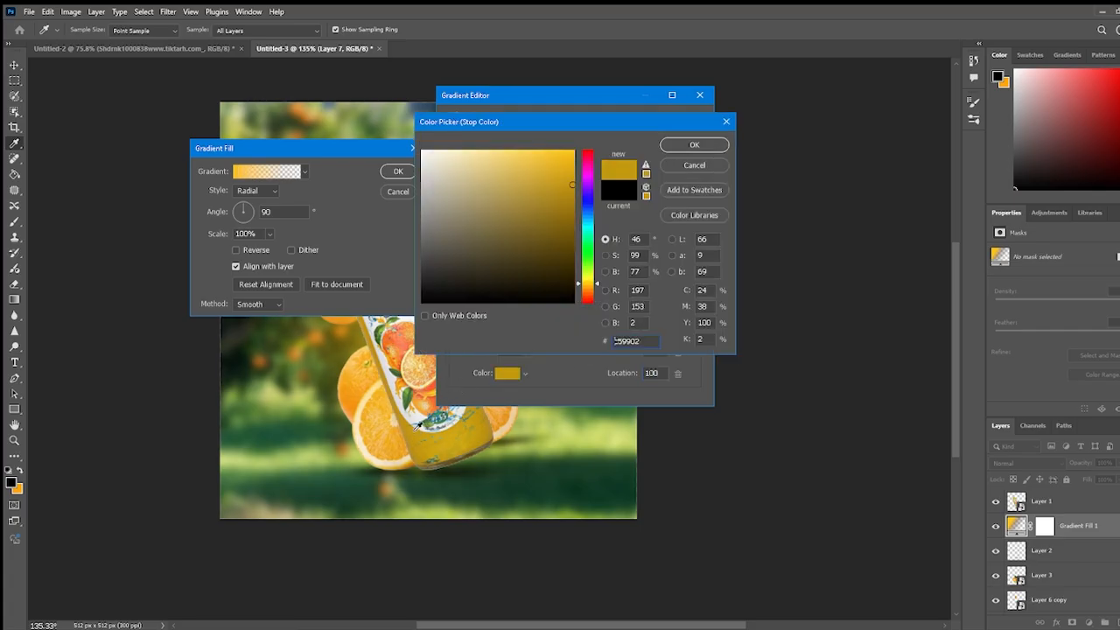
left_click_drag(563, 181, 566, 151)
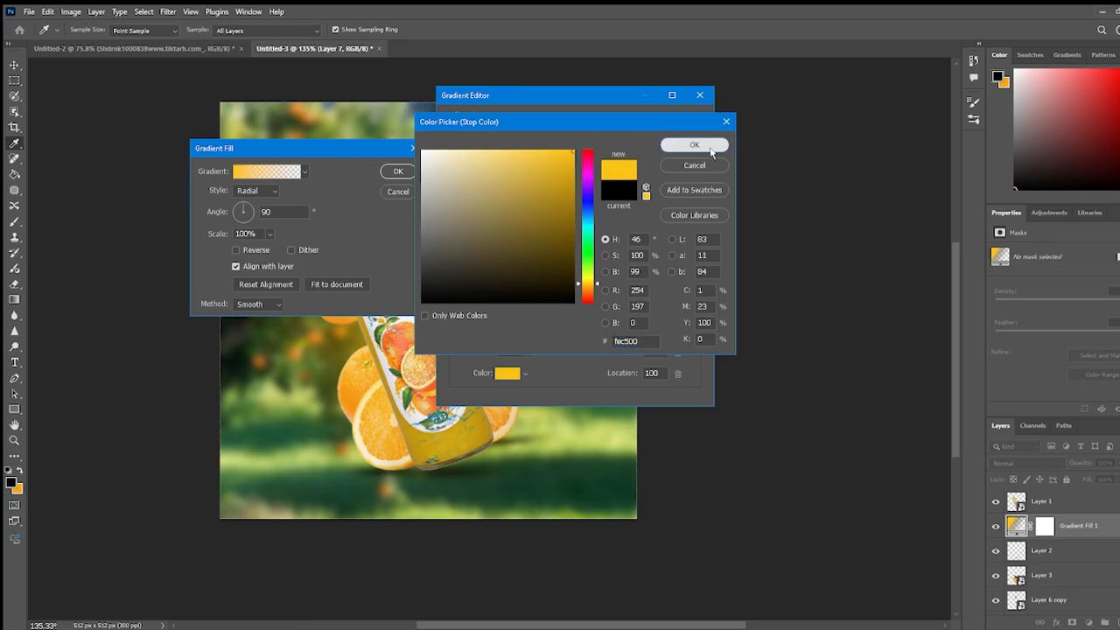
left_click(709, 149)
left_click(689, 128)
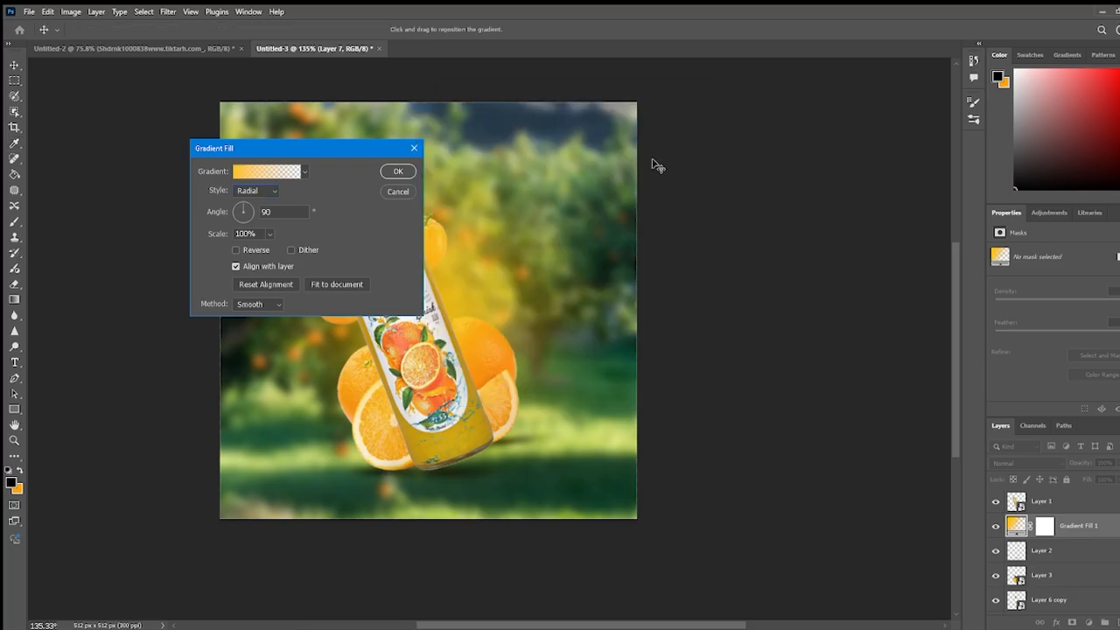
- Reposition the radial yellow glow around the upper part of the bottle and apply the gradient fill
left_click_drag(464, 297, 437, 308)
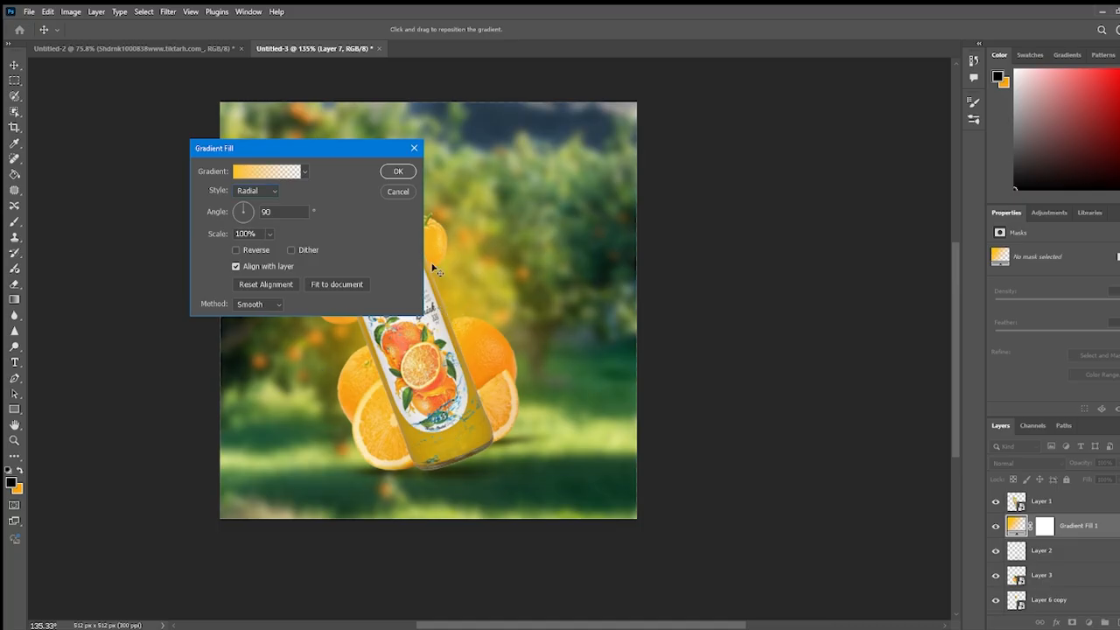
left_click(397, 173)
scroll(443, 242, "down", 2)
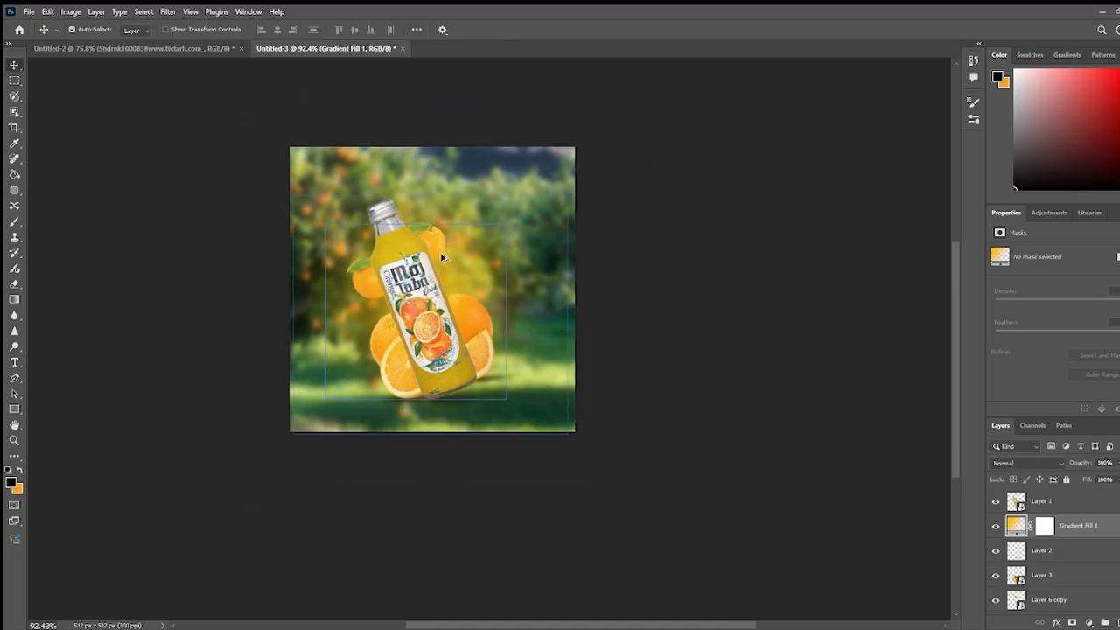
scroll(442, 260, "up", 2)
left_click_drag(450, 278, 452, 310)
key("ctrl+z")
- Set the scale of the yellow radial gradient fill to 50%
left_click(1041, 551)
left_click(1036, 526)
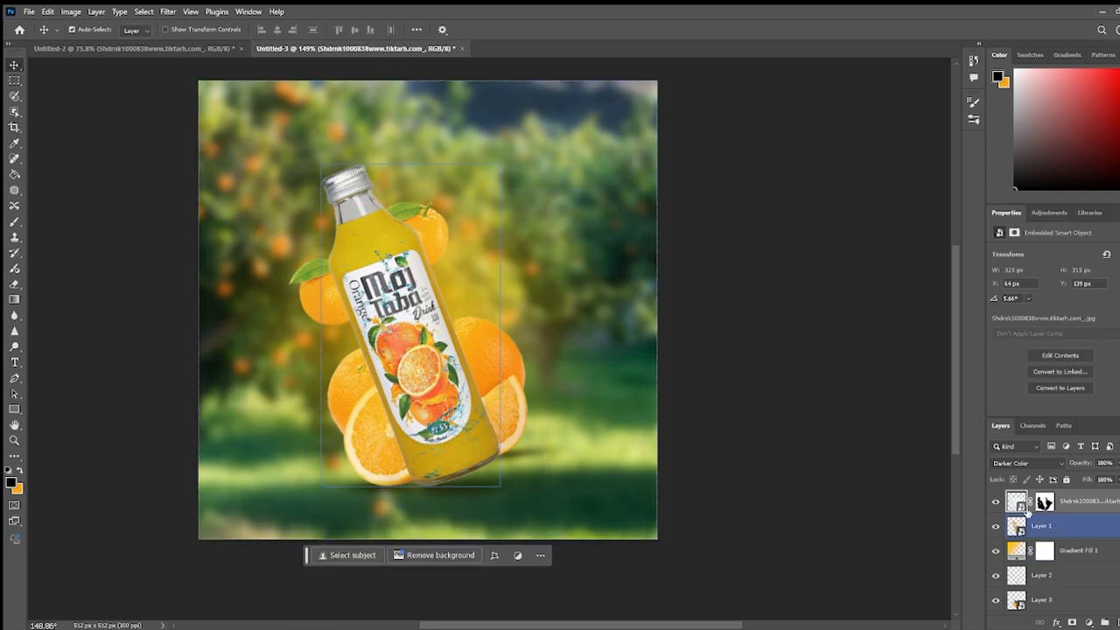
scroll(1037, 528, "down", 1)
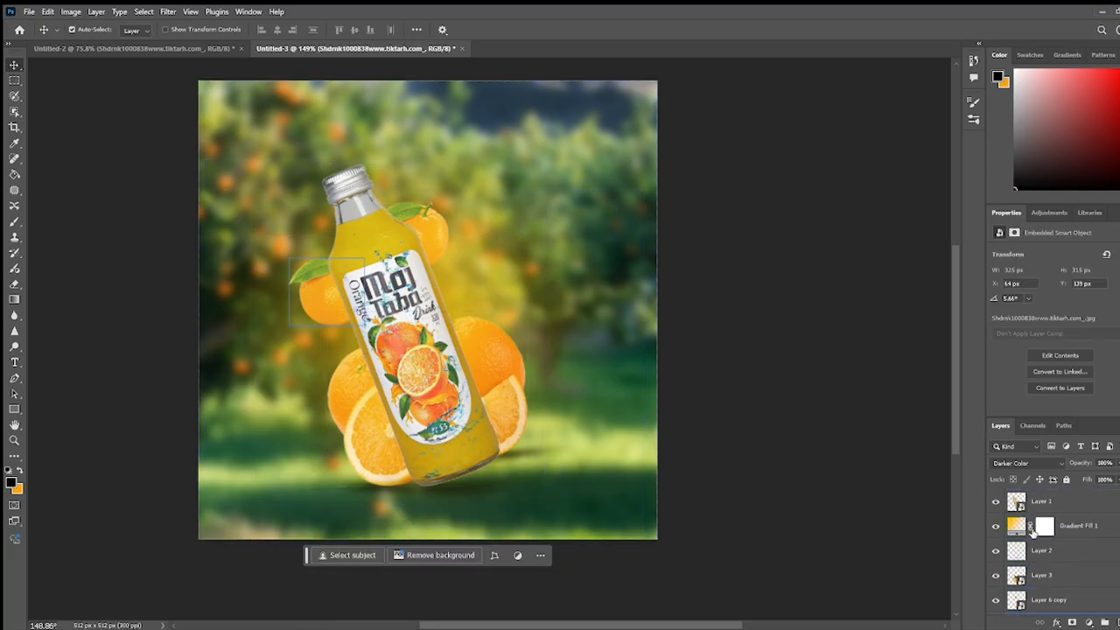
double_click(1018, 526)
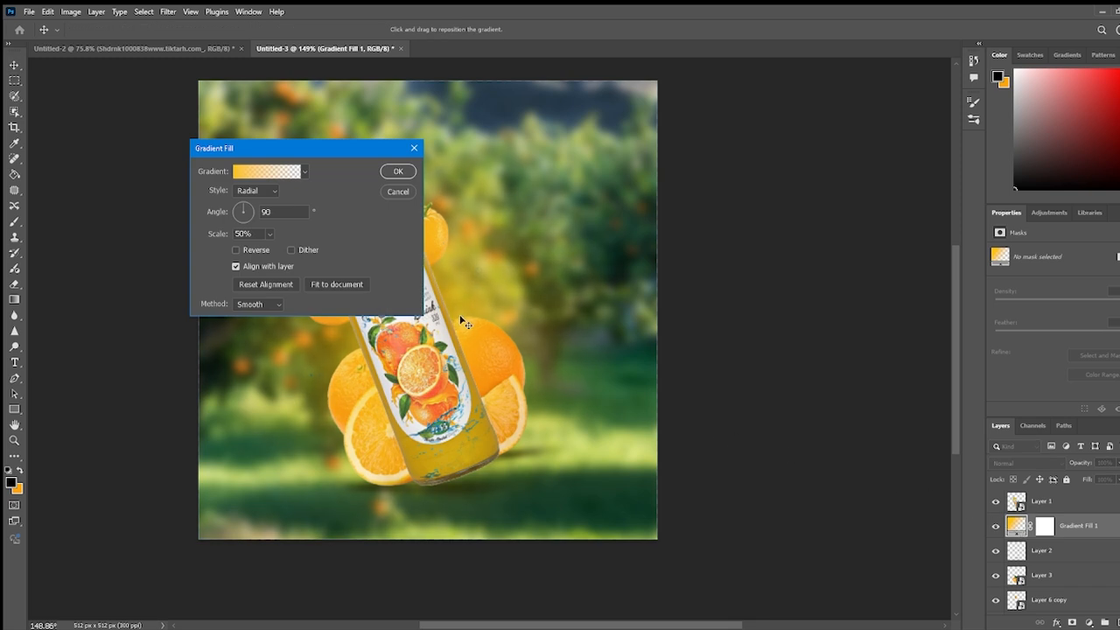
left_click(397, 171)
- Move the gradient fill layer down the layer stack, directly above the blurred orchard photo
scroll(497, 329, "down", 2)
left_click_drag(1078, 526, 1055, 531)
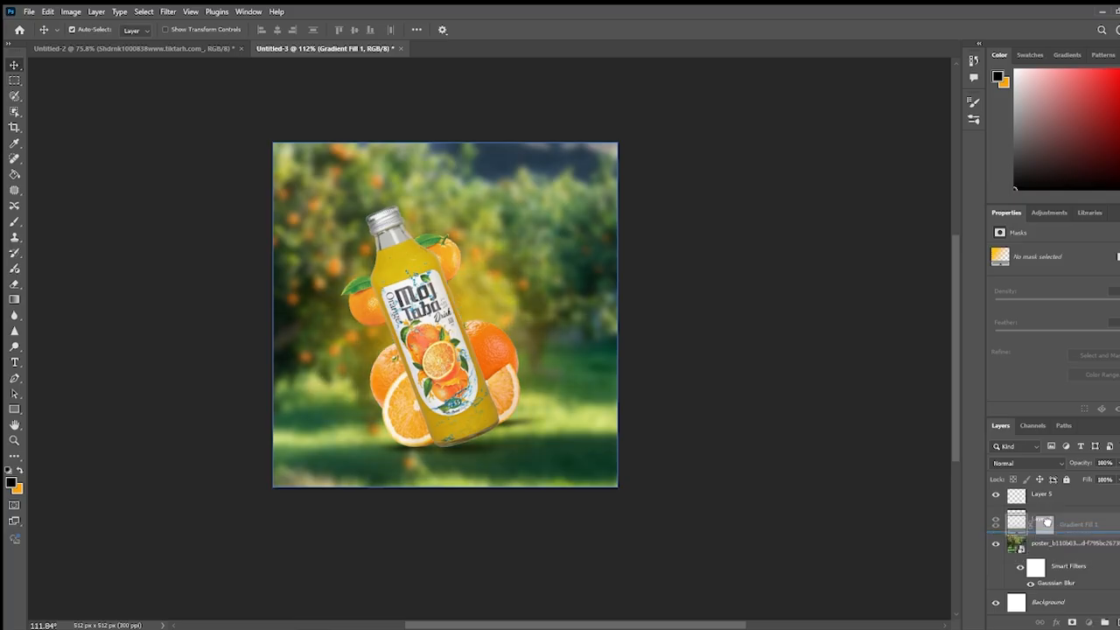
left_click(729, 408)
scroll(580, 384, "up", 3)
scroll(545, 363, "down", 7)
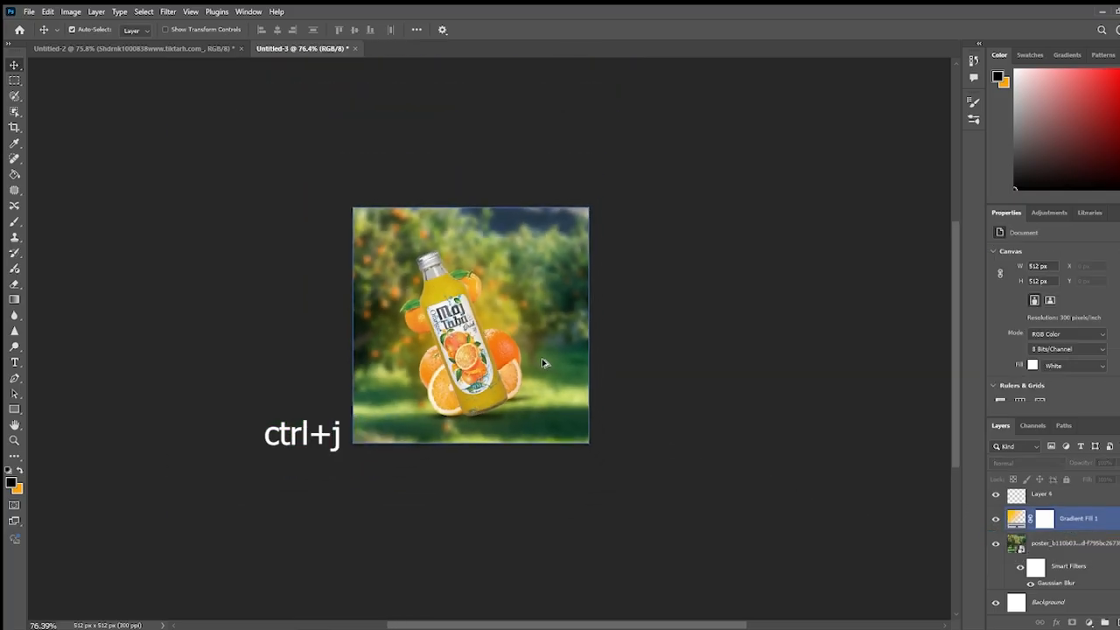
- Duplicate the gradient fill layer and place the copy's glow in the image's upper-right corner at 73% scale
left_click(1014, 522)
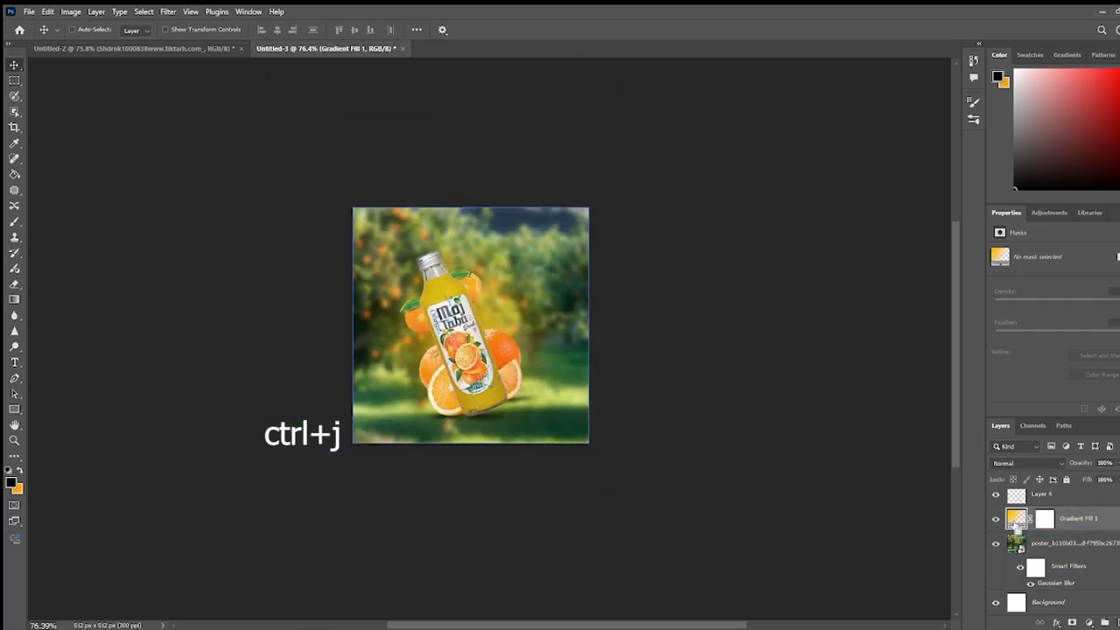
key("ctrl+j")
double_click(1014, 521)
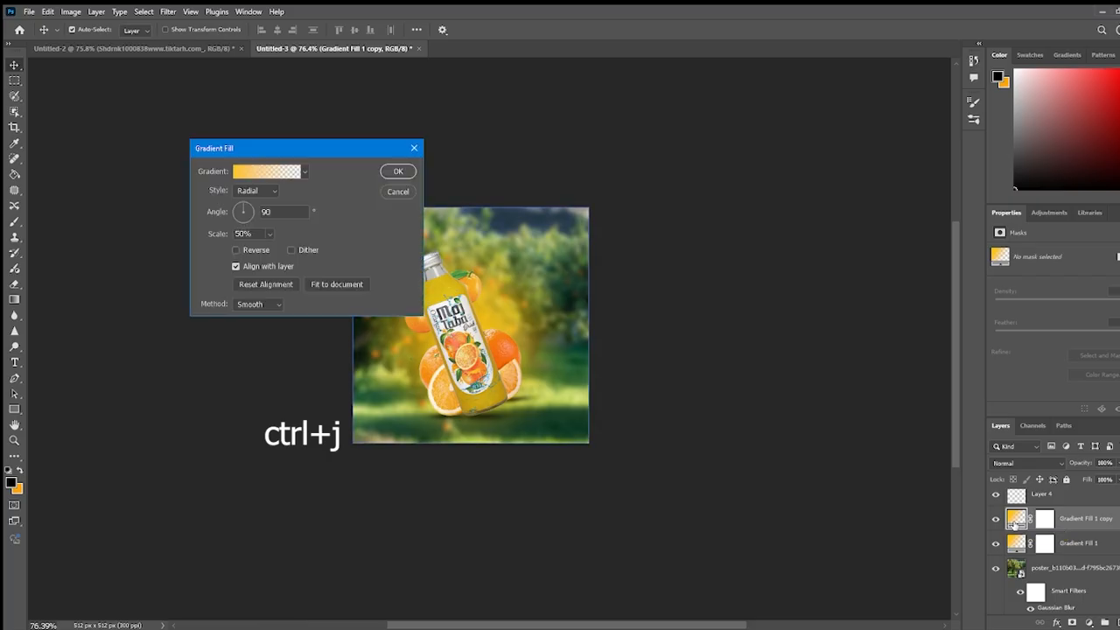
left_click_drag(492, 331, 590, 242)
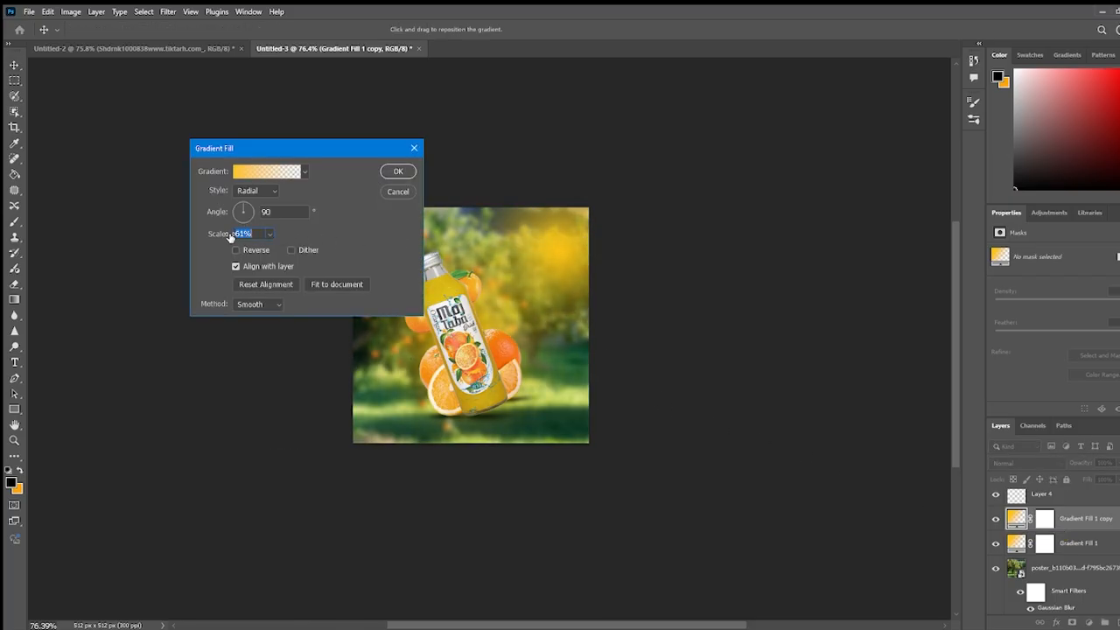
left_click_drag(229, 236, 395, 234)
left_click_drag(536, 264, 573, 255)
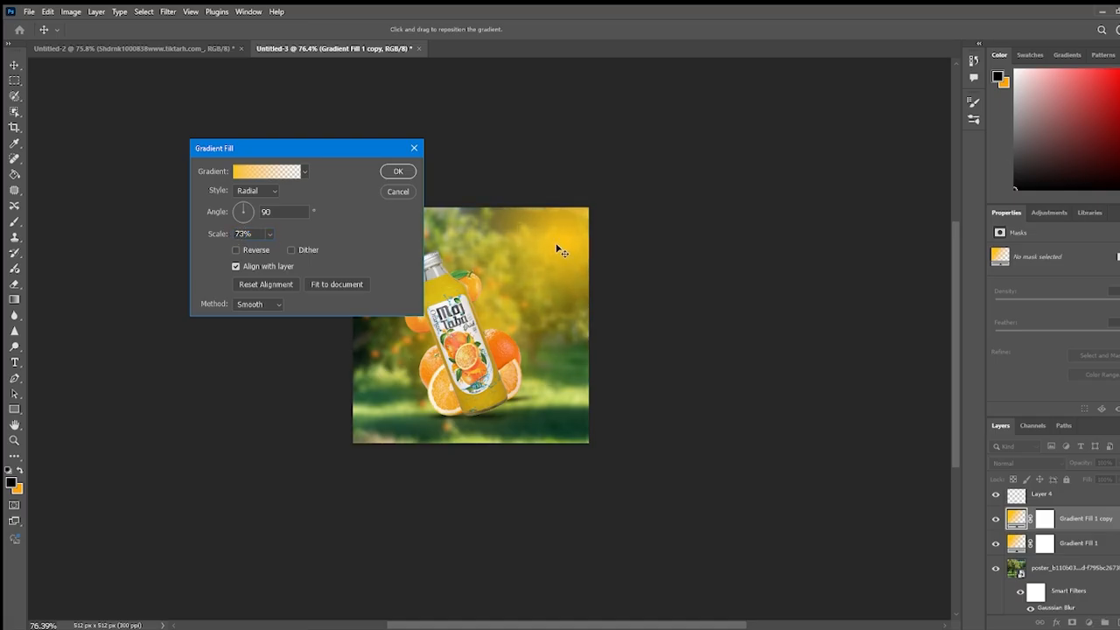
left_click(398, 172)
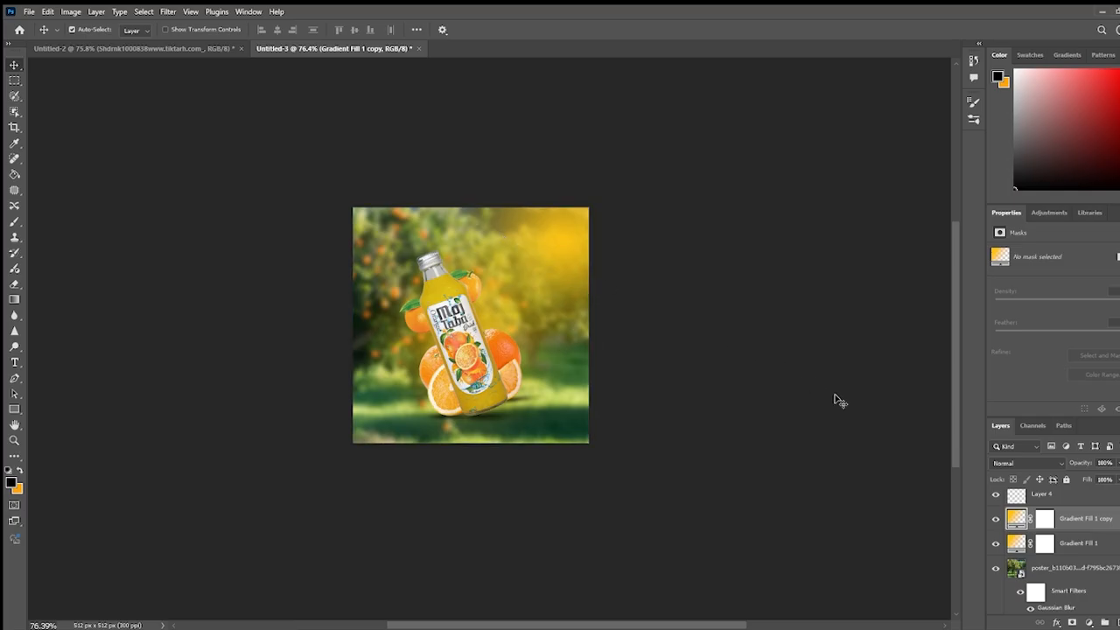
- Lower the opacity of the duplicated corner glow to about 81% and deselect it
left_click_drag(1088, 464, 1087, 465)
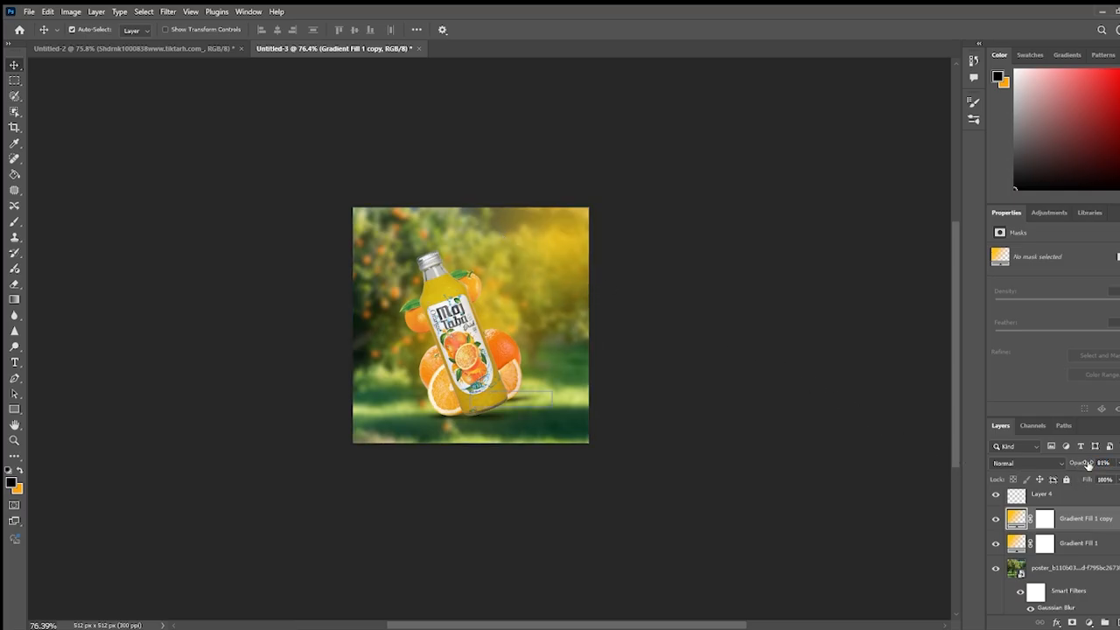
left_click(735, 408)
left_click(539, 362)
- Examine the composition up close and at reduced size to judge the yellow glows around the bottle
scroll(537, 359, "up", 4)
scroll(538, 361, "down", 4)
scroll(539, 359, "up", 4)
scroll(541, 349, "down", 4)
left_click_drag(533, 308, 505, 348)
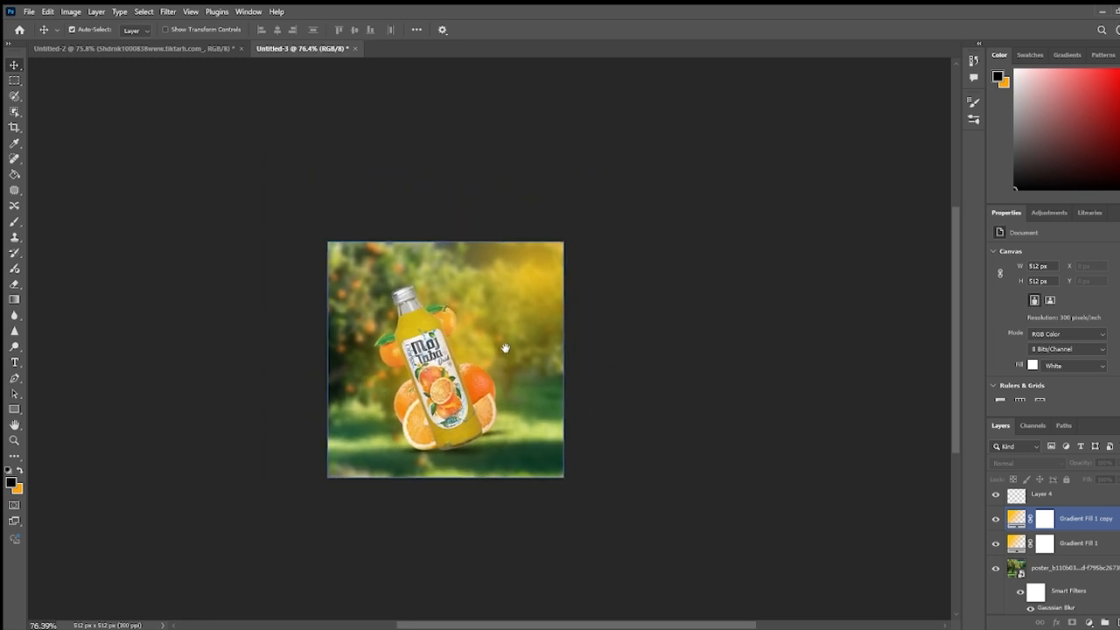
scroll(505, 361, "up", 2)
scroll(496, 367, "down", 2)
scroll(496, 366, "up", 1)
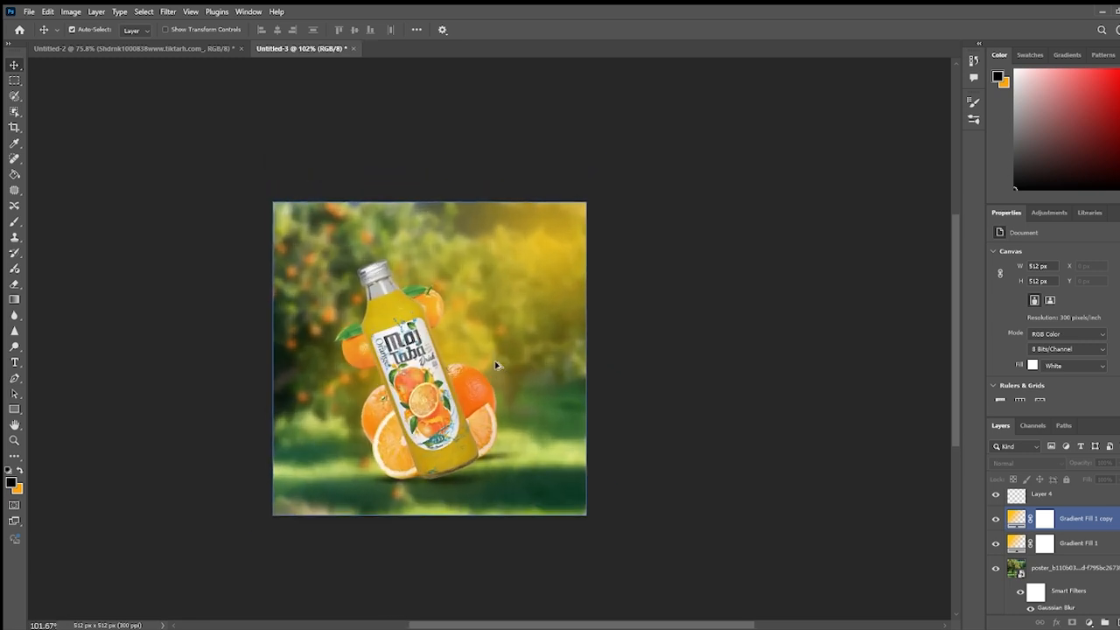
mouse_move(498, 365)
left_mouse_down()
mouse_move(447, 369)
mouse_move(440, 358)
mouse_move(501, 359)
mouse_move(492, 380)
mouse_move(492, 370)
left_mouse_up()
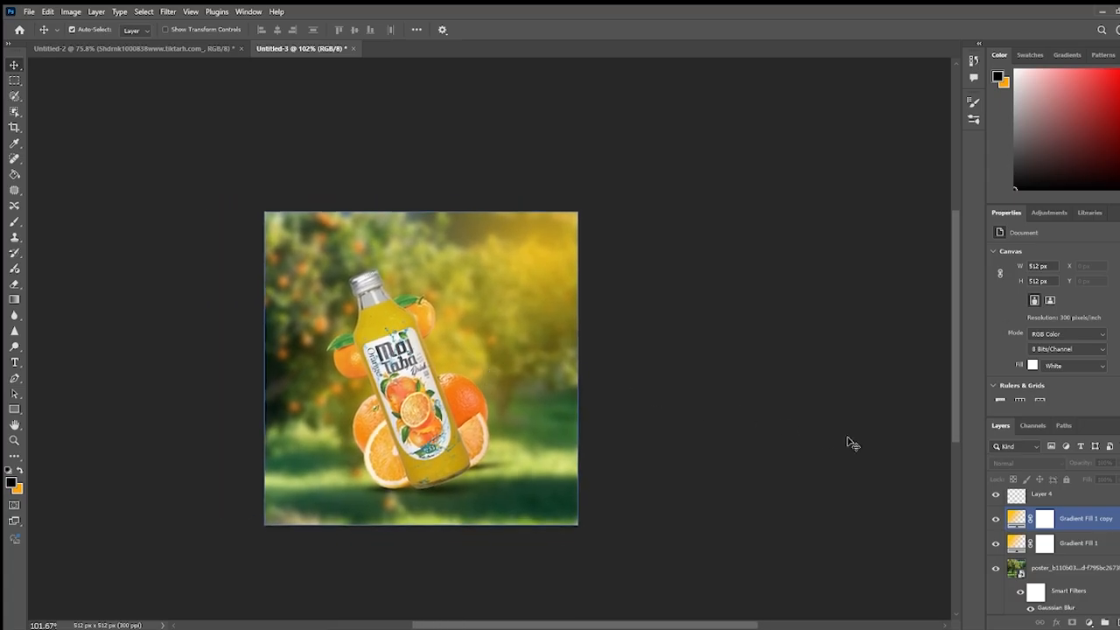
- Add a Vibrance adjustment layer directly above Layer 1 and below the masked splash layer
scroll(1026, 530, "up", 3)
left_click(1046, 527)
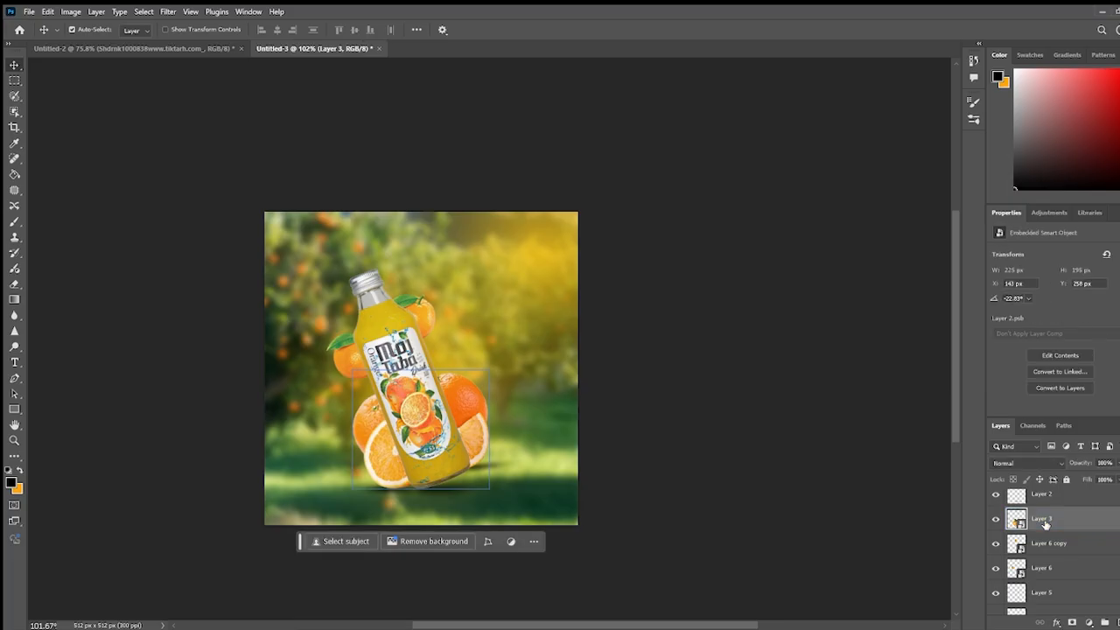
scroll(1046, 527, "up", 2)
left_click(1085, 503)
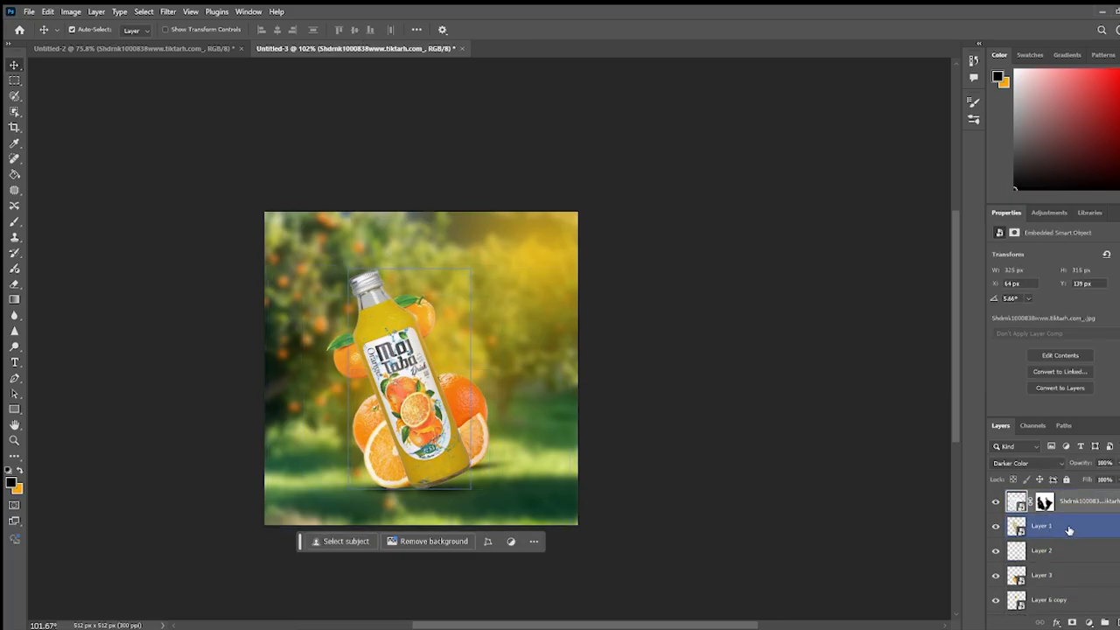
left_click(1070, 528)
left_click(1089, 622)
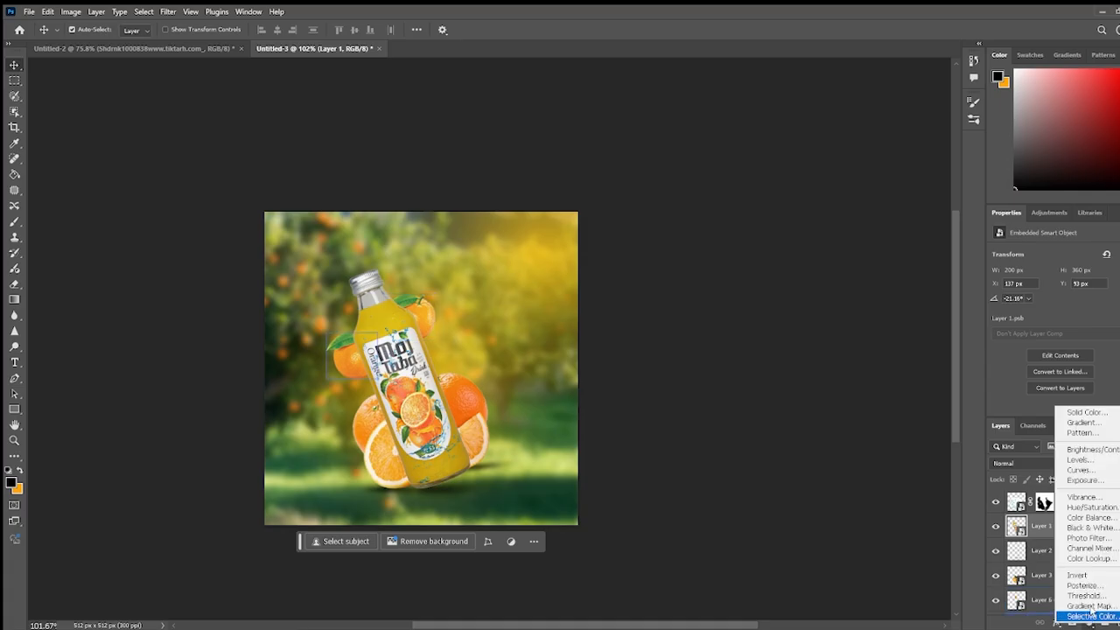
left_click(1084, 497)
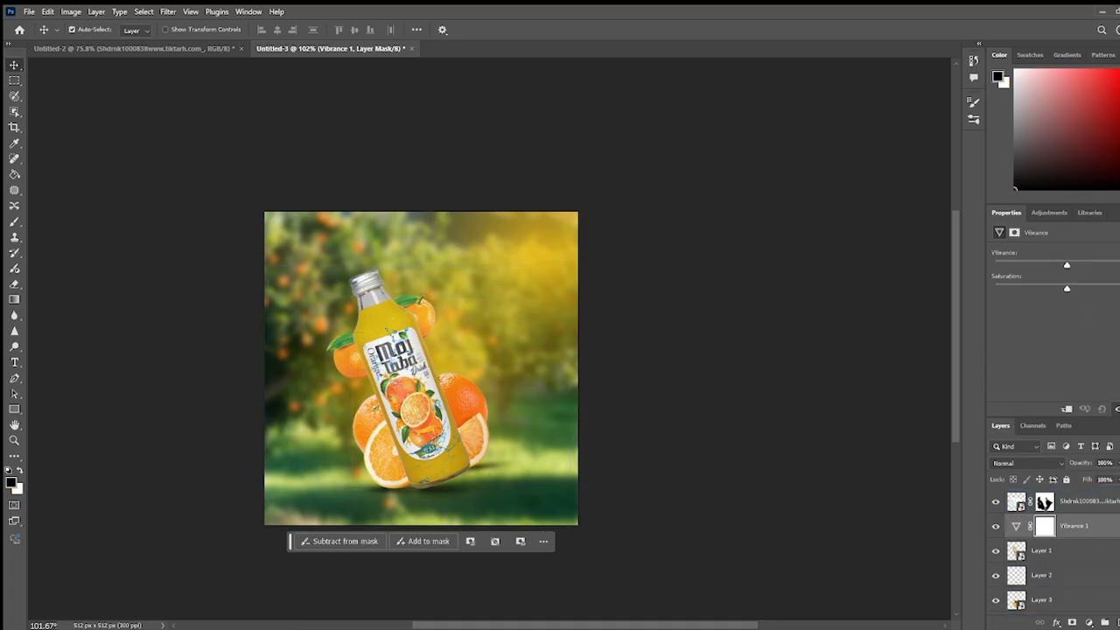
- Raise the saturation of the Vibrance adjustment layer slightly and deselect the layer
left_click_drag(1067, 289, 1082, 289)
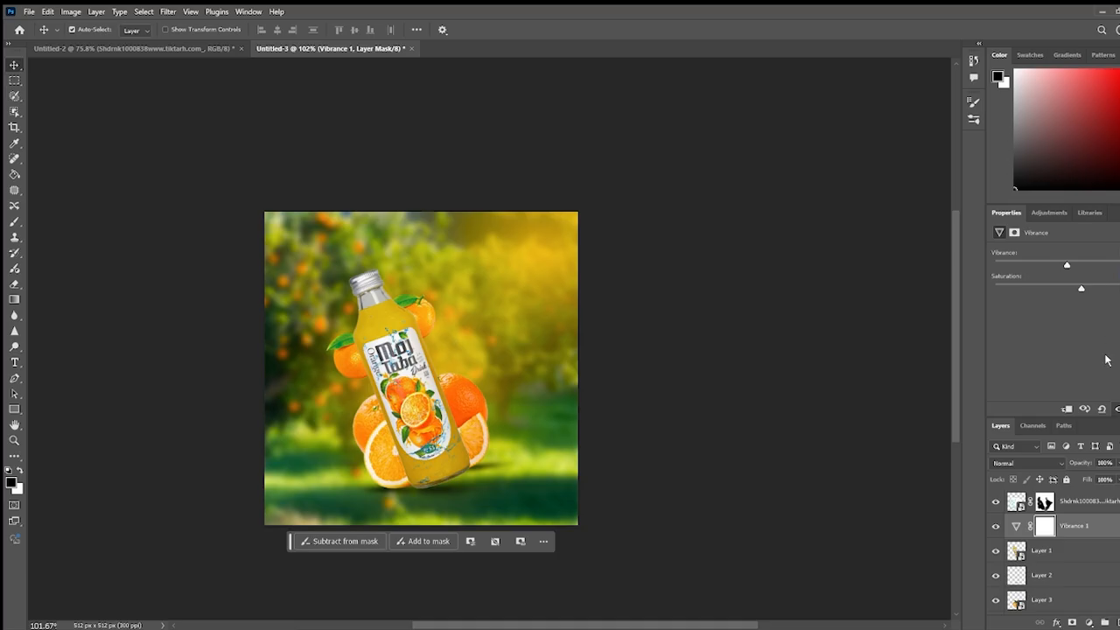
left_click(1084, 543)
left_click(1082, 529)
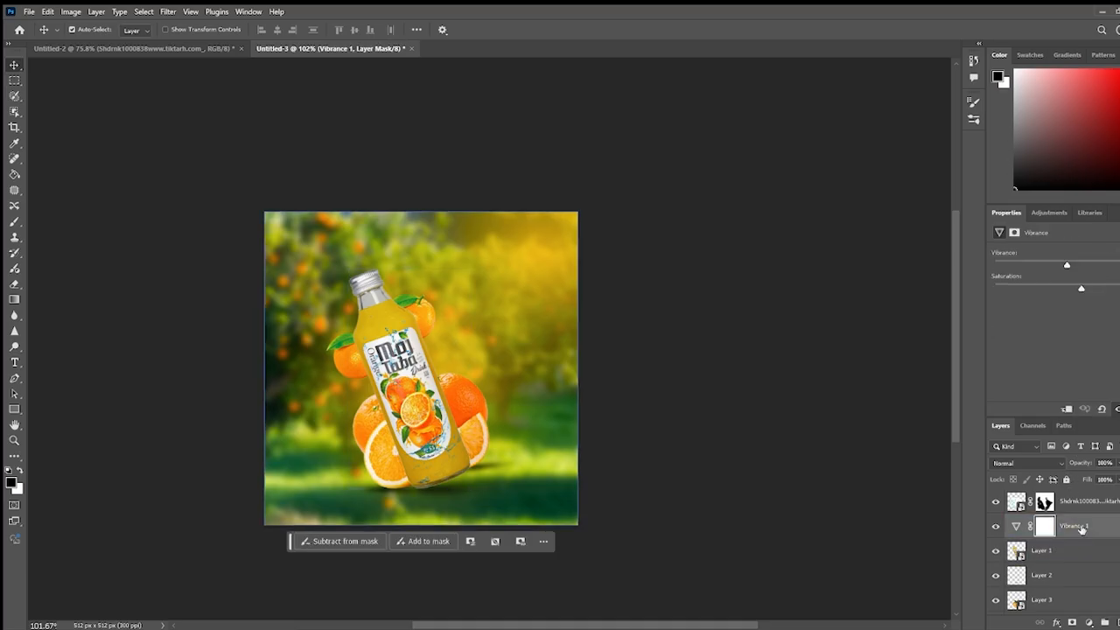
left_click(751, 463)
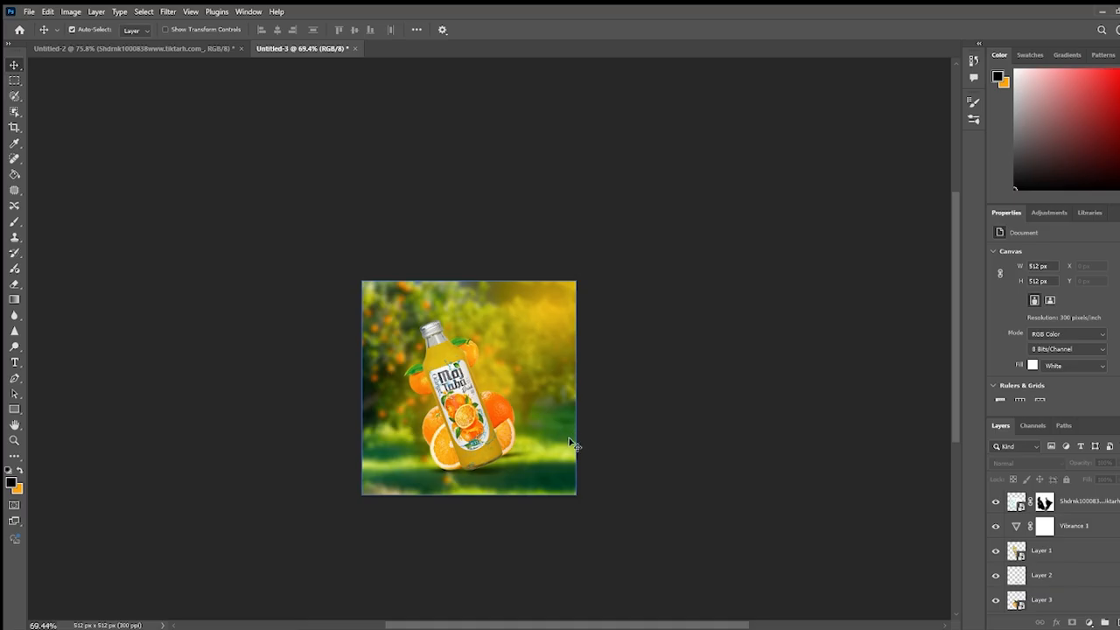
- Duplicate the small leafed orange on the bottle's left side and place the copy near the image's lower-left corner
mouse_move(601, 425)
left_mouse_down()
mouse_move(573, 415)
mouse_move(607, 413)
left_mouse_up()
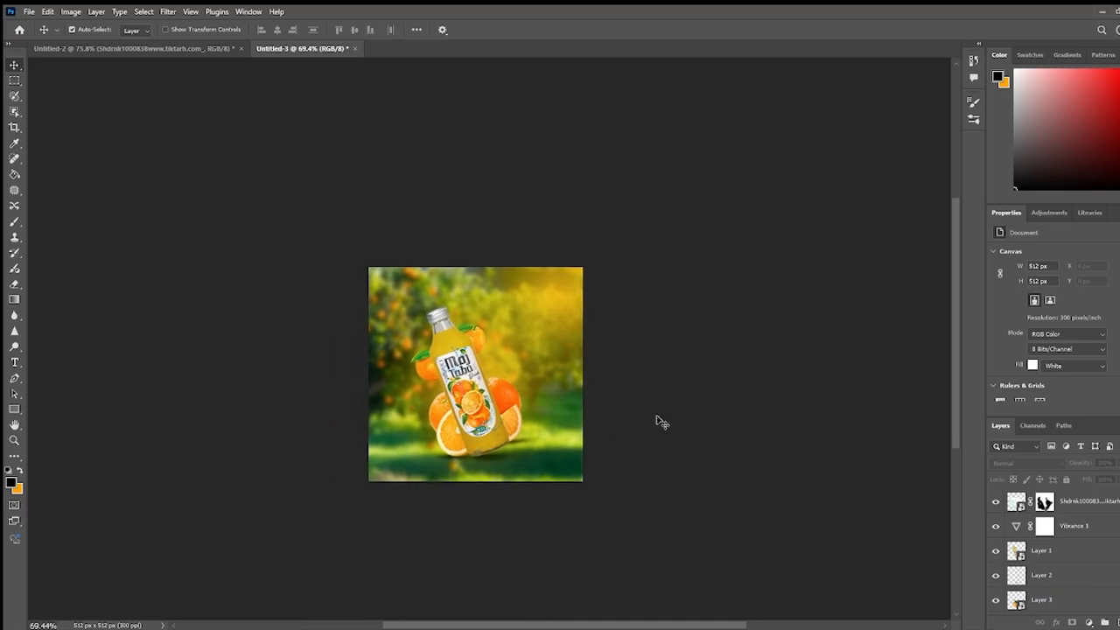
scroll(536, 444, "up", 2)
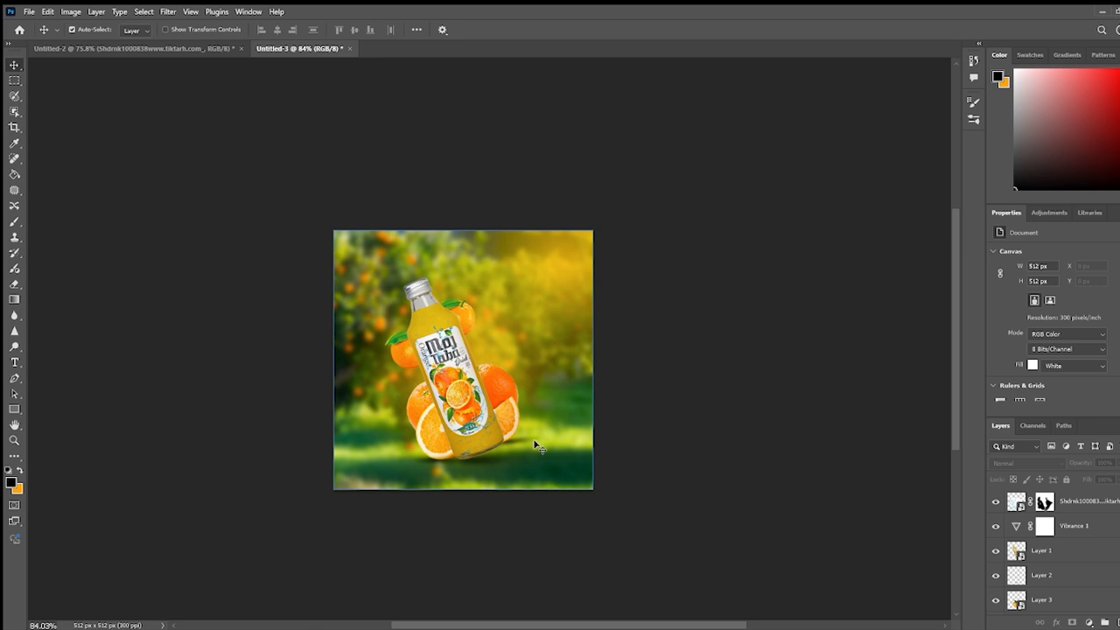
left_click_drag(536, 440, 551, 437)
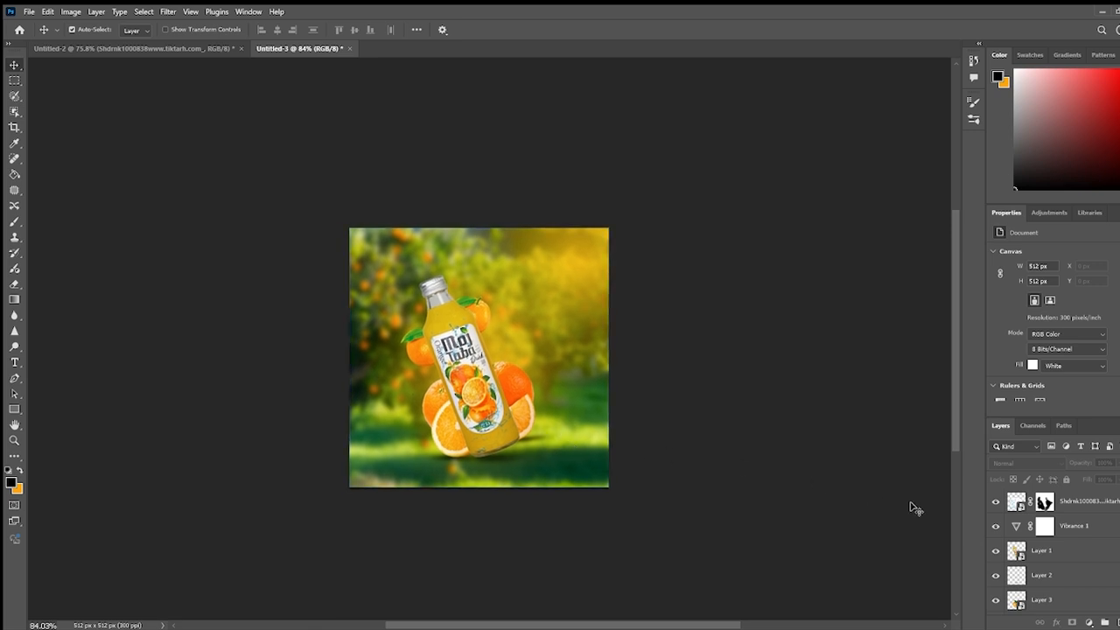
scroll(1056, 565, "down", 3)
left_click(417, 354)
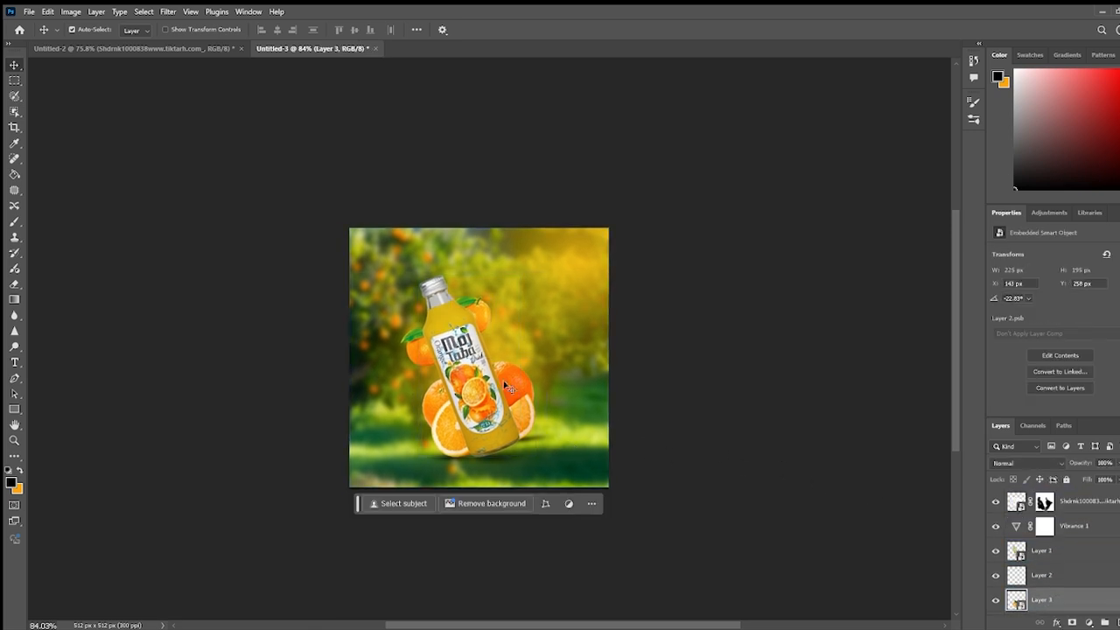
key("ctrl+j")
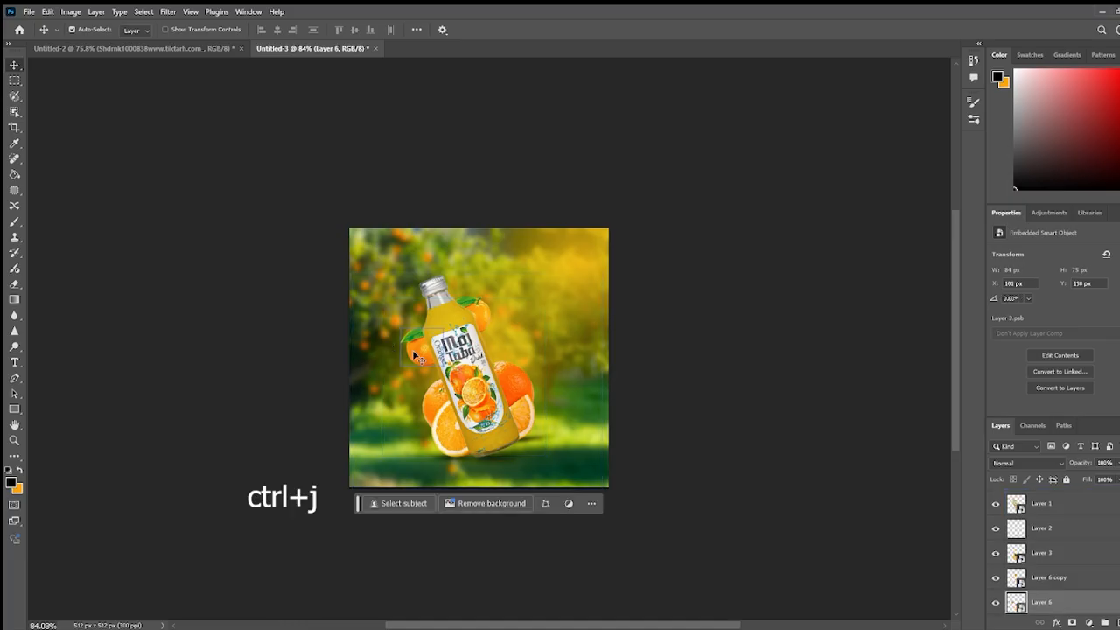
left_click_drag(414, 354, 380, 448)
scroll(381, 448, "up", 2)
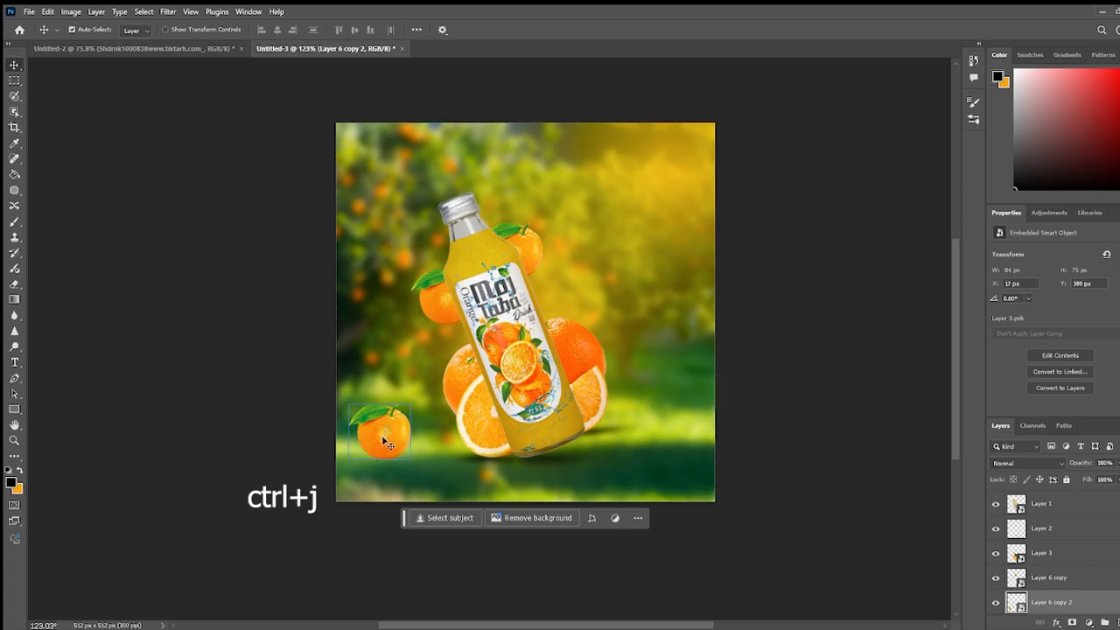
- Scale the duplicated orange to 61.32% and set it lower on the grass, left of the bottle
scroll(386, 443, "up", 3)
key("ctrl+t")
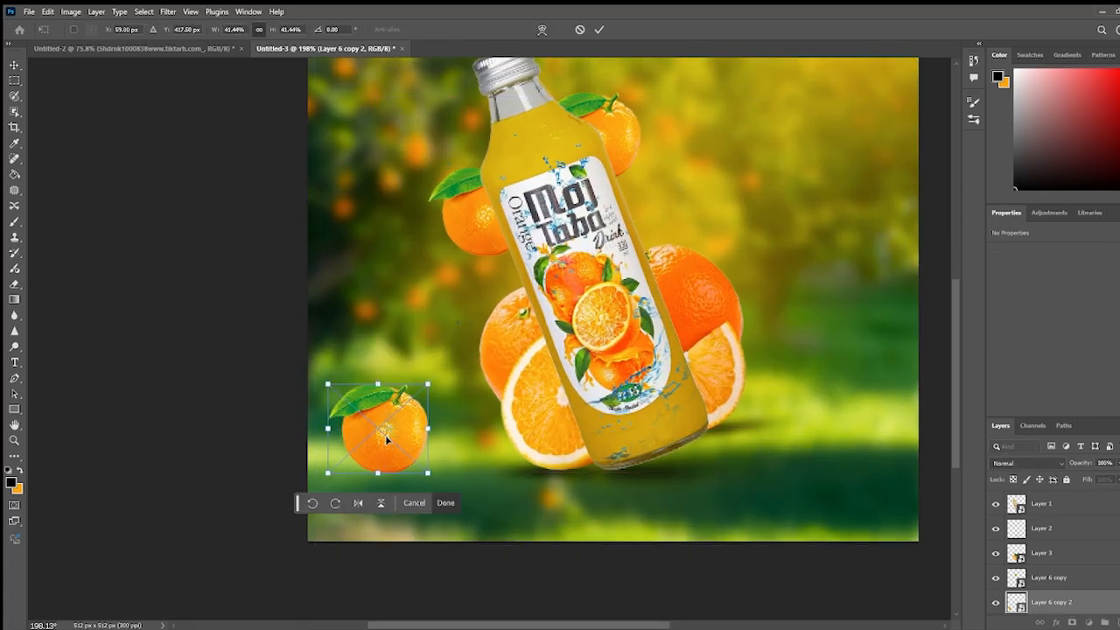
left_click_drag(428, 383, 477, 341)
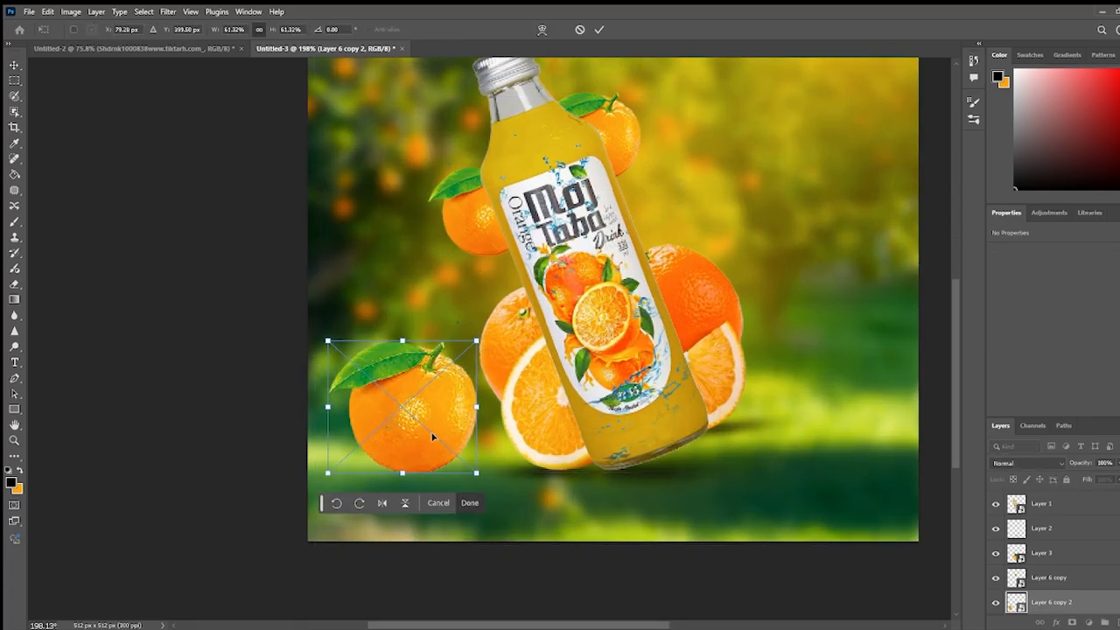
scroll(434, 435, "down", 1)
left_click_drag(420, 426, 425, 453)
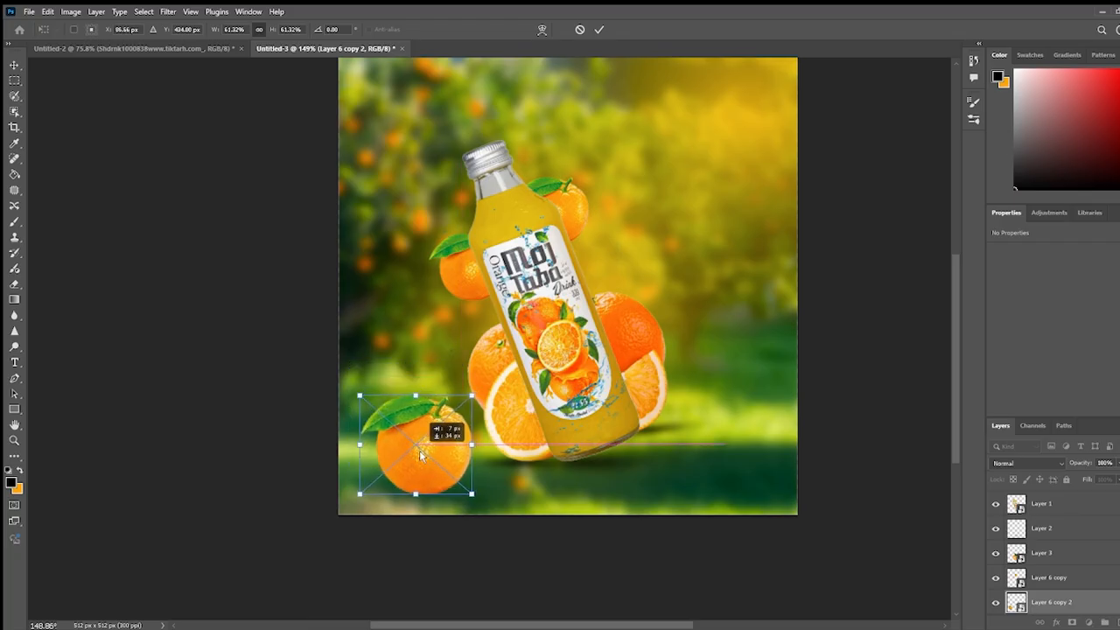
key("Return")
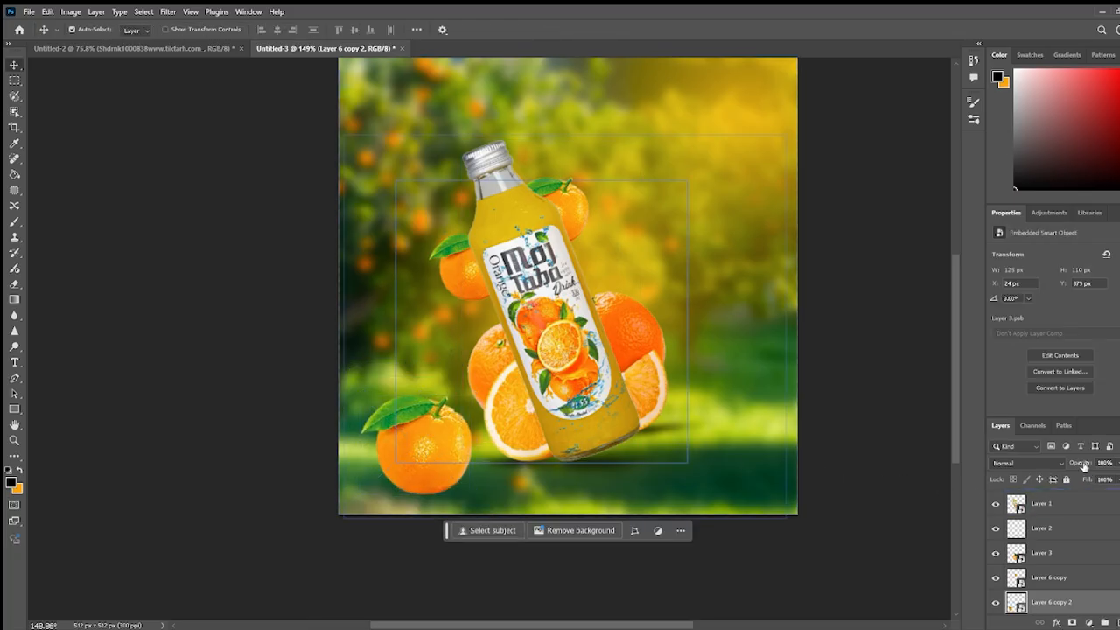
- Lower the opacity of the enlarged orange to about 34% and duplicate its layer three times
left_click_drag(1051, 470, 1079, 470)
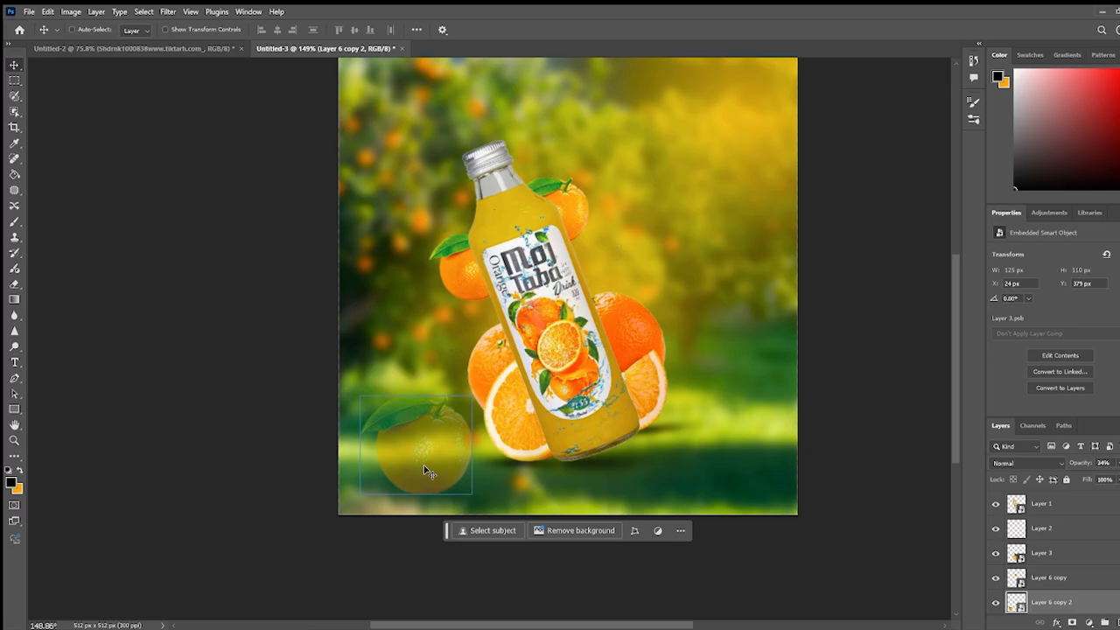
key("ctrl+j")
key("ctrl+j")
key("ctrl+j")
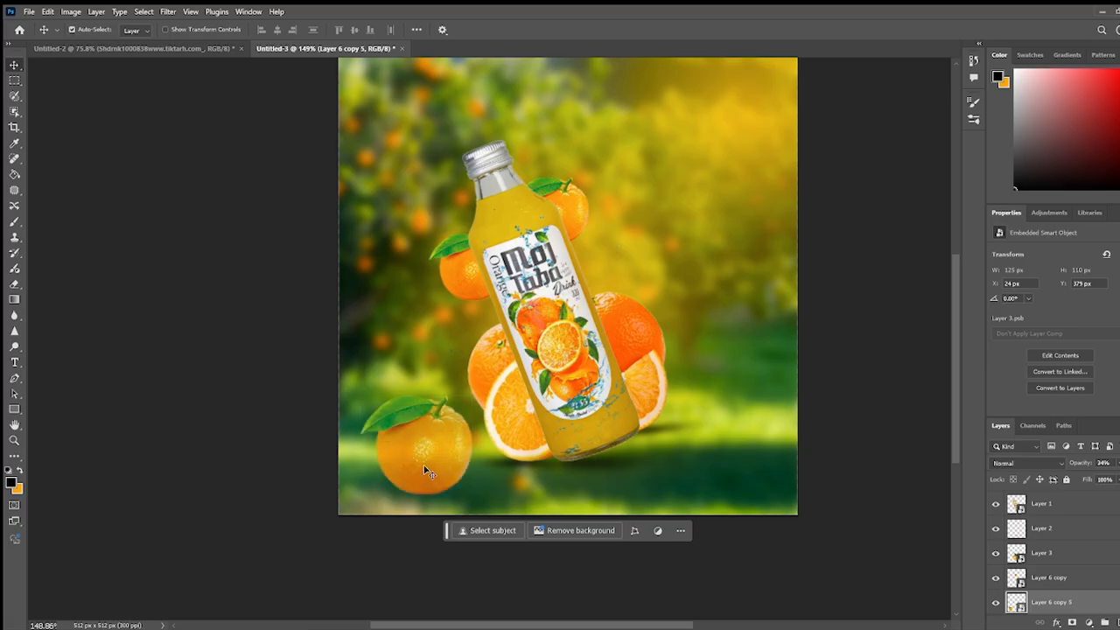
- Spread the faded orange copies to both lower corners and the right edge, rotating the right-edge one by about -42°
left_click_drag(429, 473, 781, 520)
scroll(595, 446, "down", 4)
left_click_drag(469, 453, 710, 346)
key("ctrl+t")
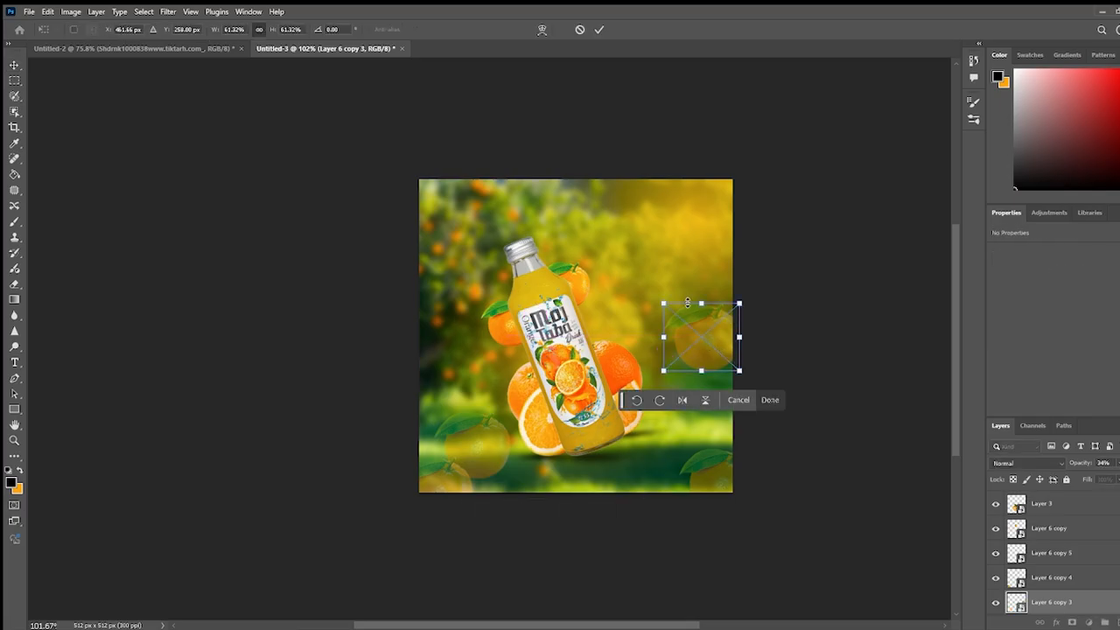
left_click_drag(662, 299, 745, 356)
key("Return")
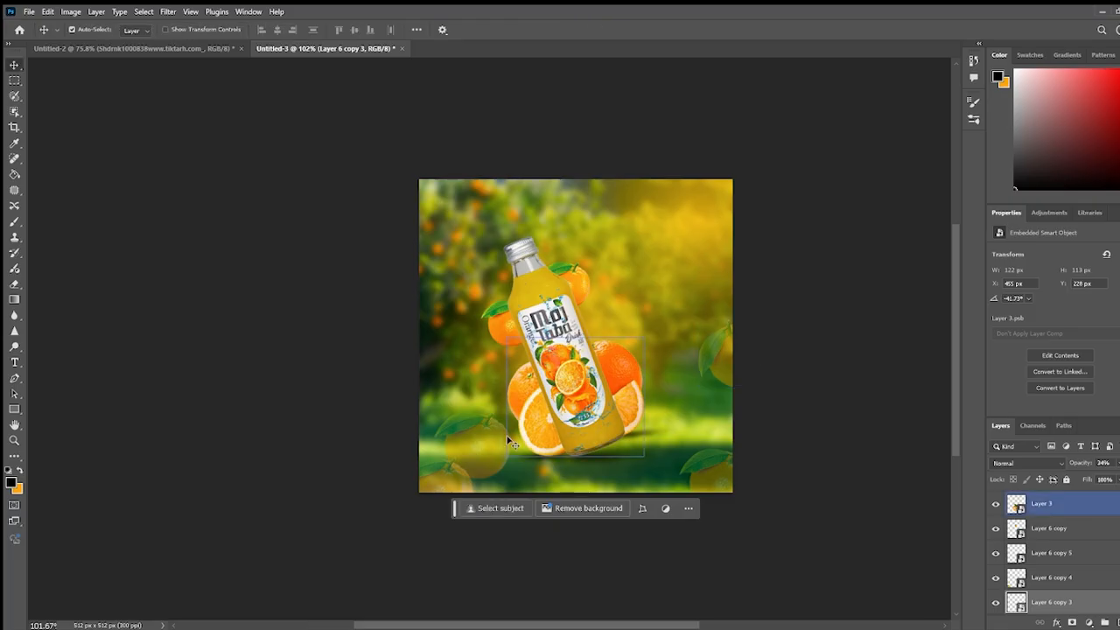
- Place faded oranges at the image's left edge and upper-left corner, rotating the corner copy to about 143°
left_click_drag(487, 447, 448, 216)
key("ctrl+t")
left_click_drag(471, 159, 413, 239)
left_click_drag(433, 183, 434, 196)
key("Return")
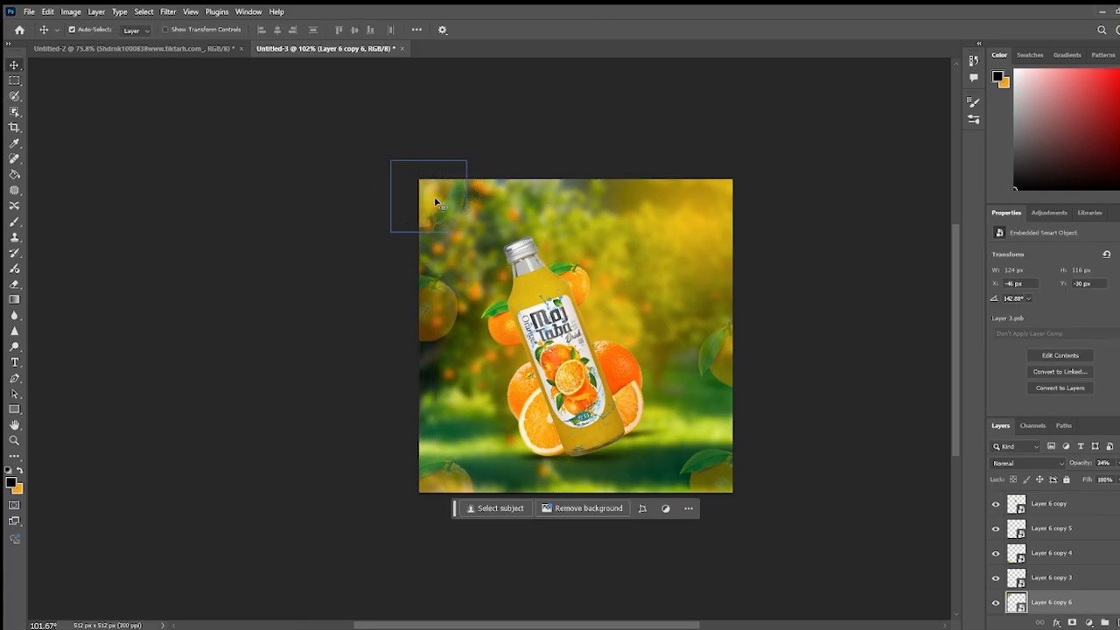
- Duplicate the upper-left faded orange to the space right of the bottle, lower its opacity to 17% and deselect it
left_click_drag(430, 195, 654, 325)
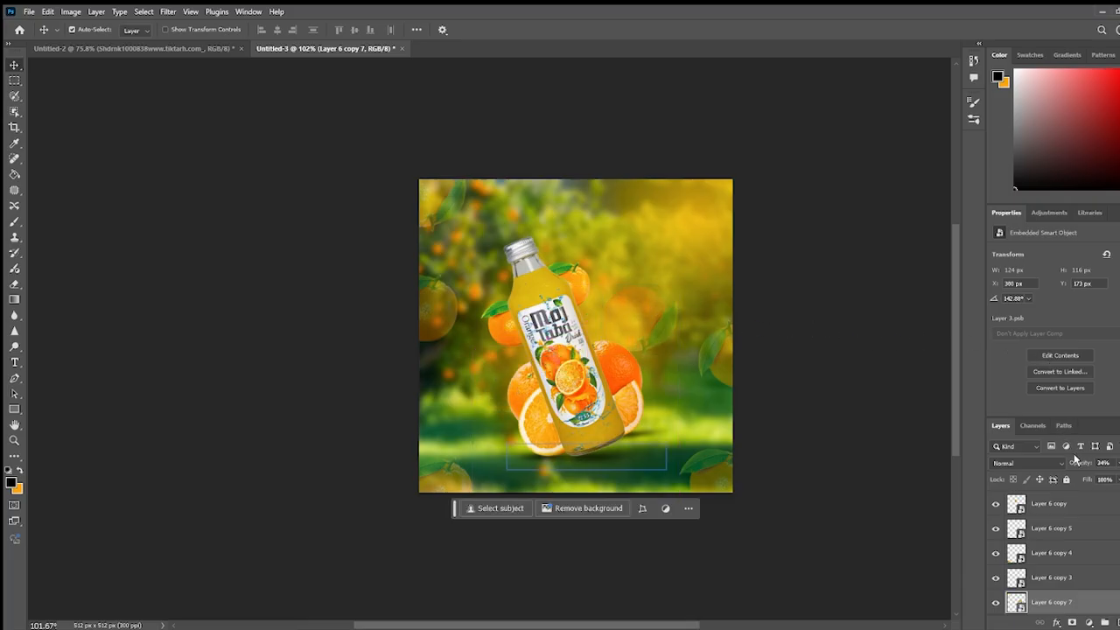
left_click(847, 396)
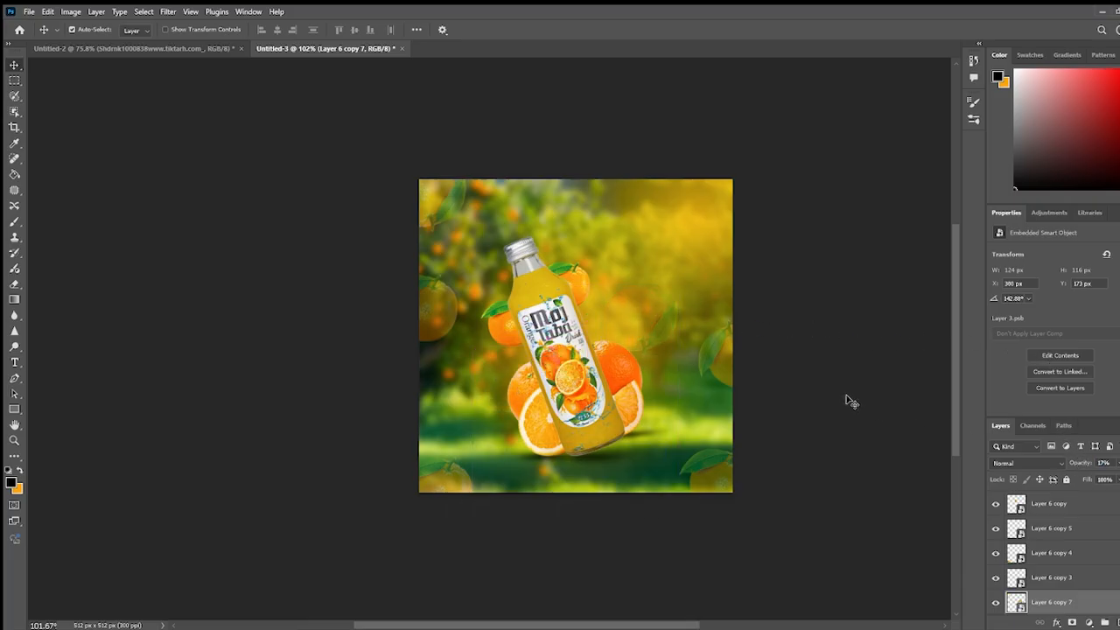
scroll(776, 343, "down", 5)
scroll(578, 397, "up", 8)
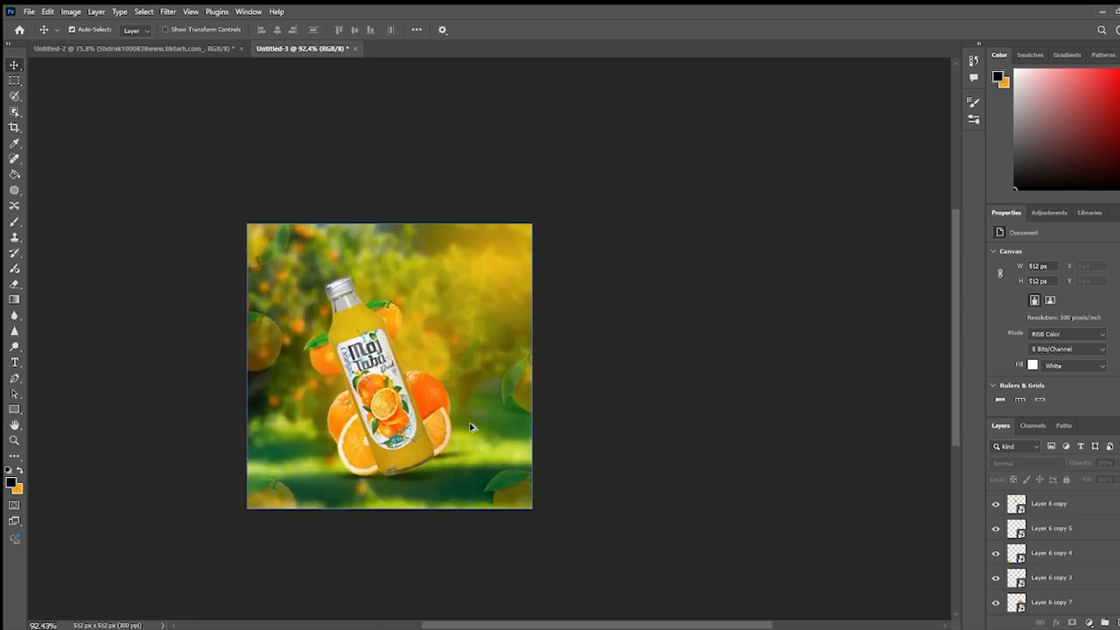
left_click_drag(528, 412, 556, 411)
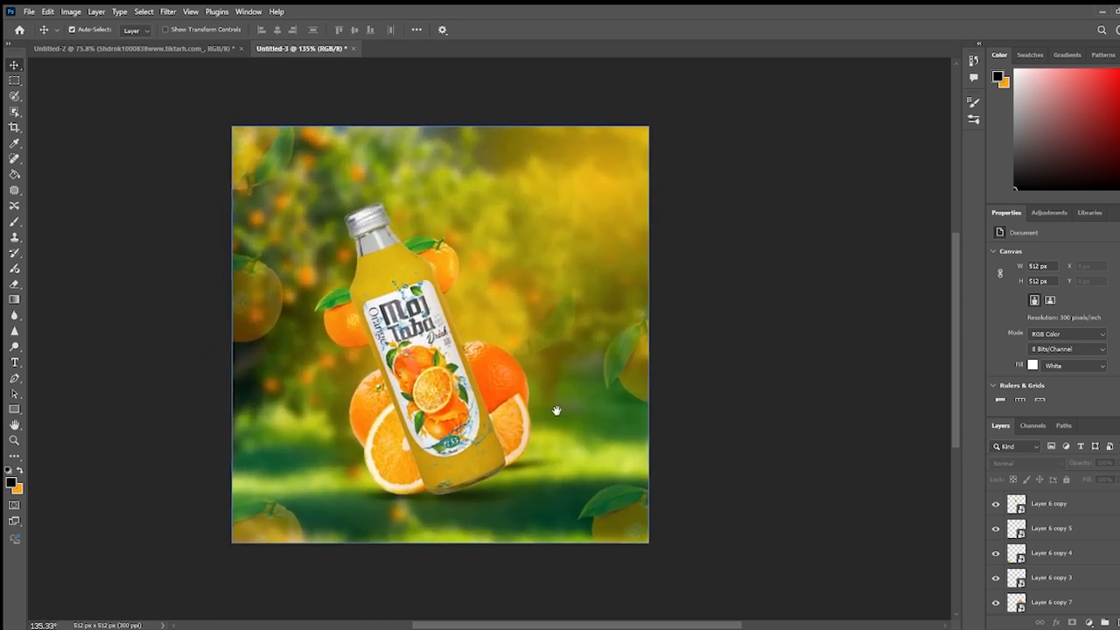
scroll(557, 410, "down", 4)
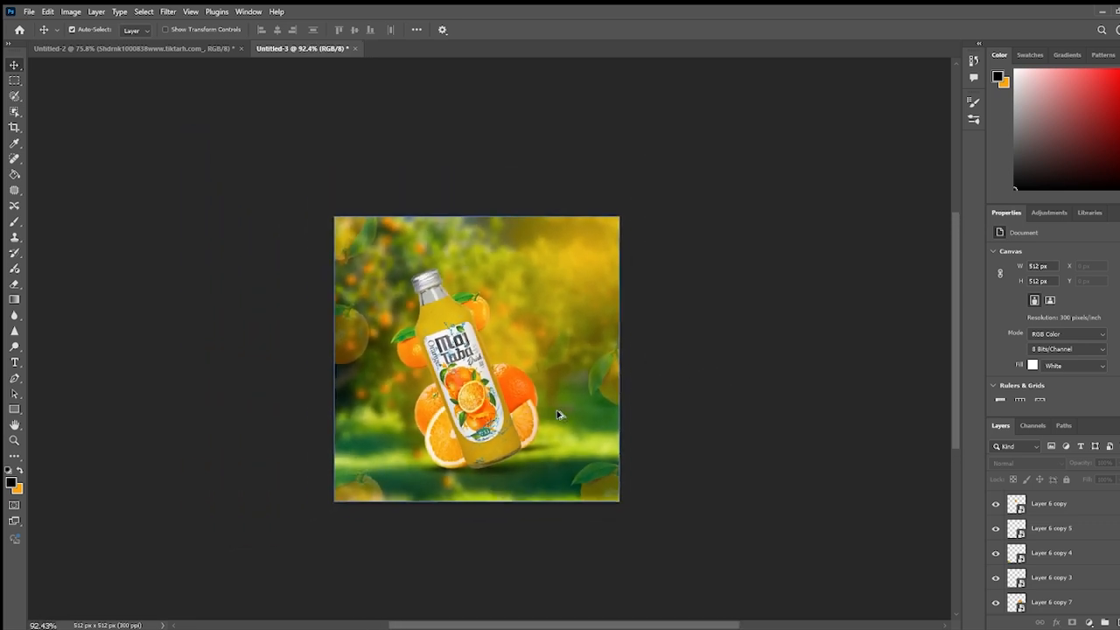